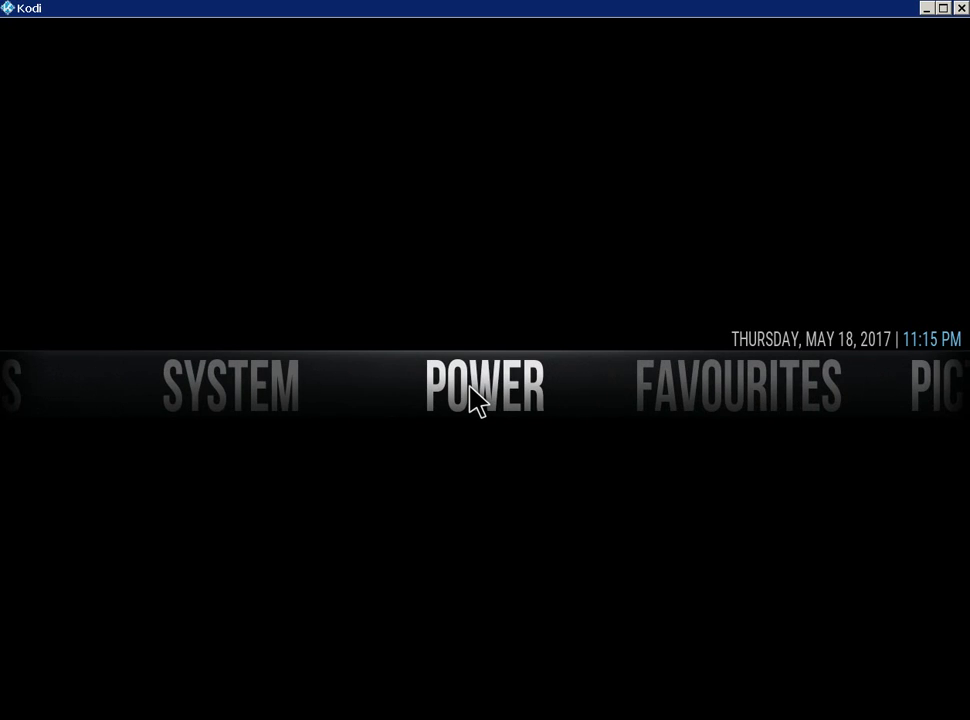
- Check which skin is set in the Interface settings under System, and return to the home screen
scroll(472, 403, up, 1)
click(474, 400)
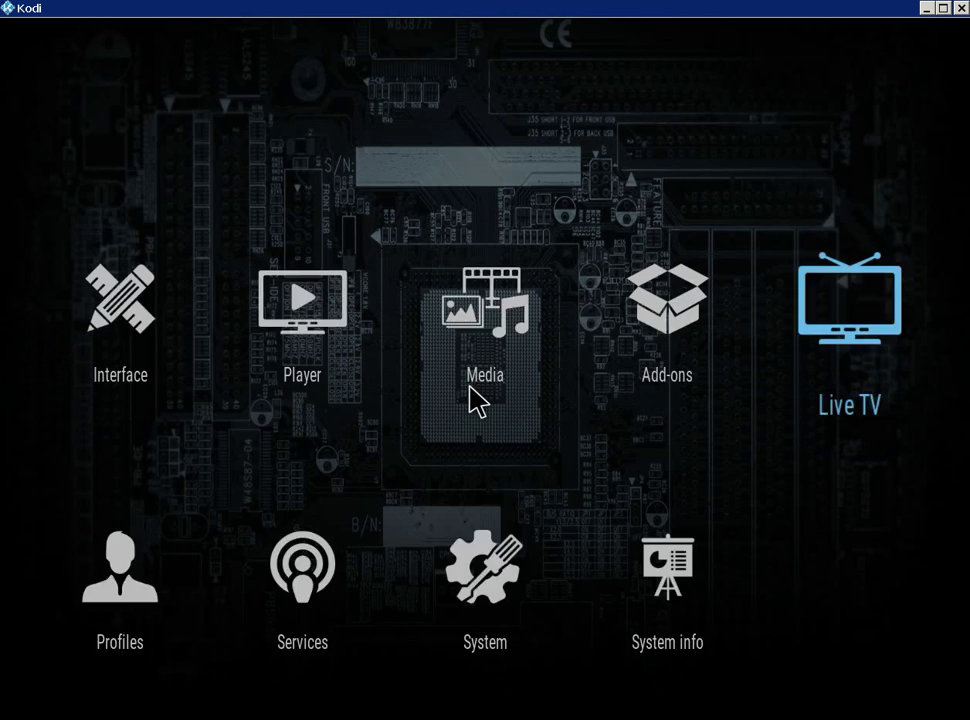
click(169, 173)
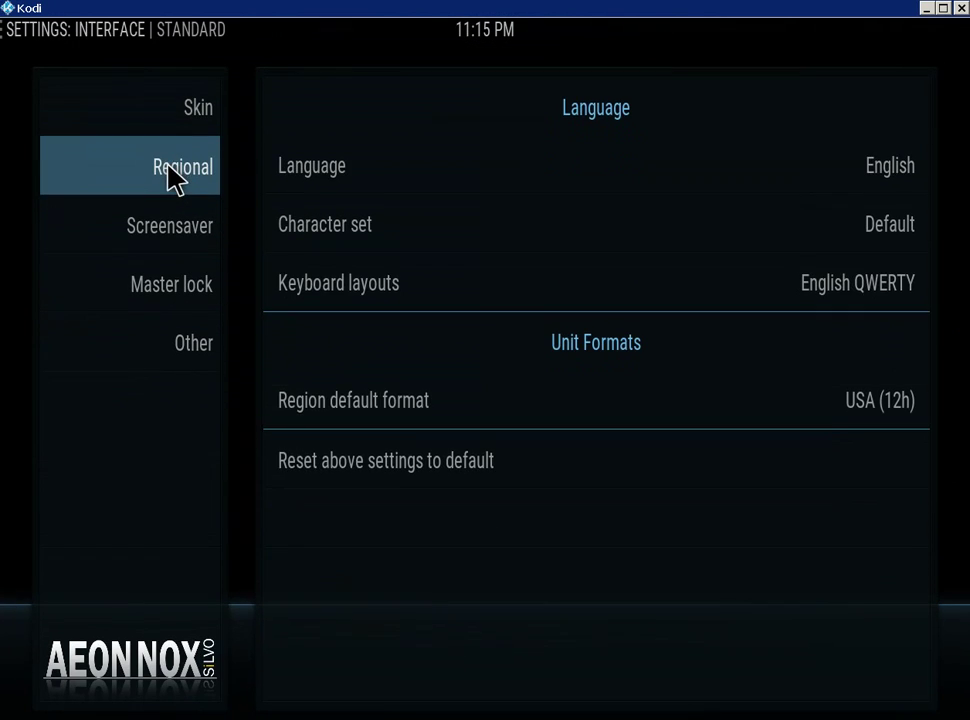
mouse_move(192, 125)
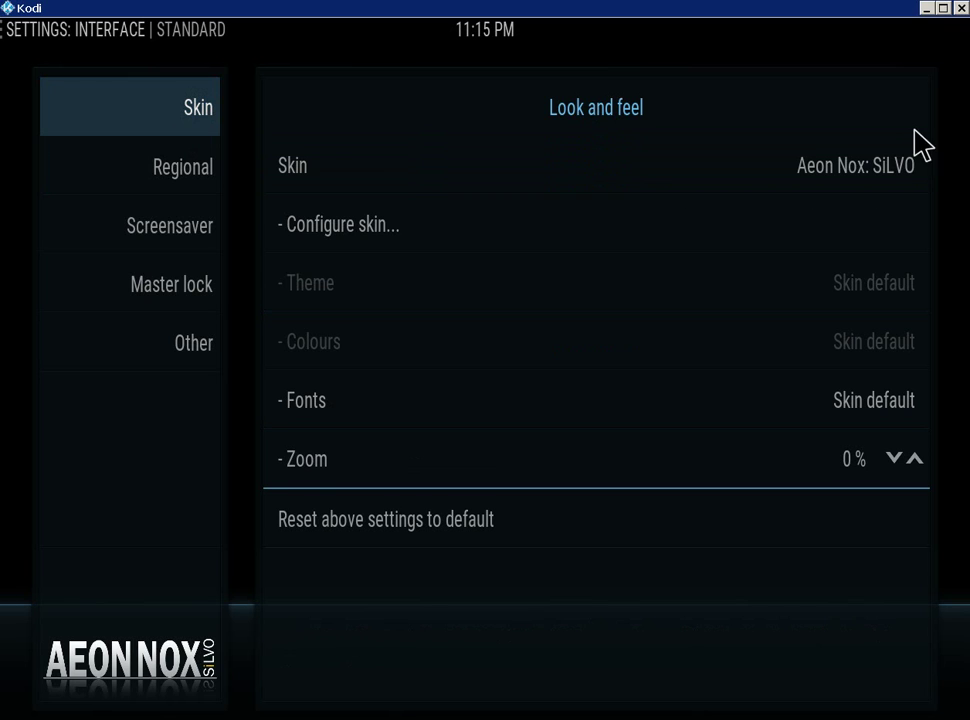
key(Escape)
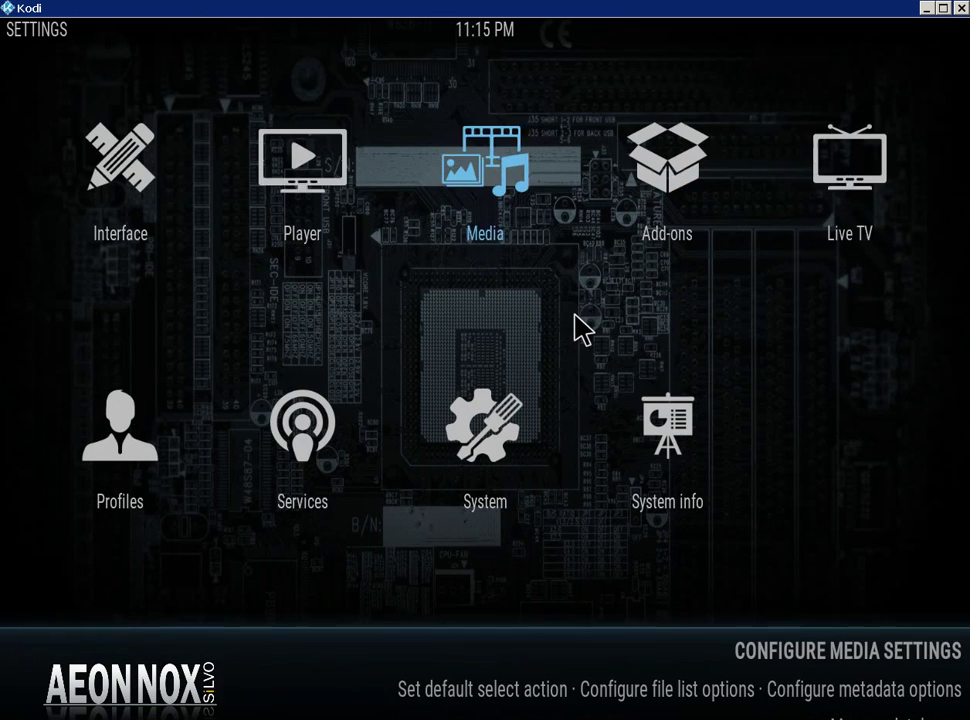
key(Down)
key(Escape)
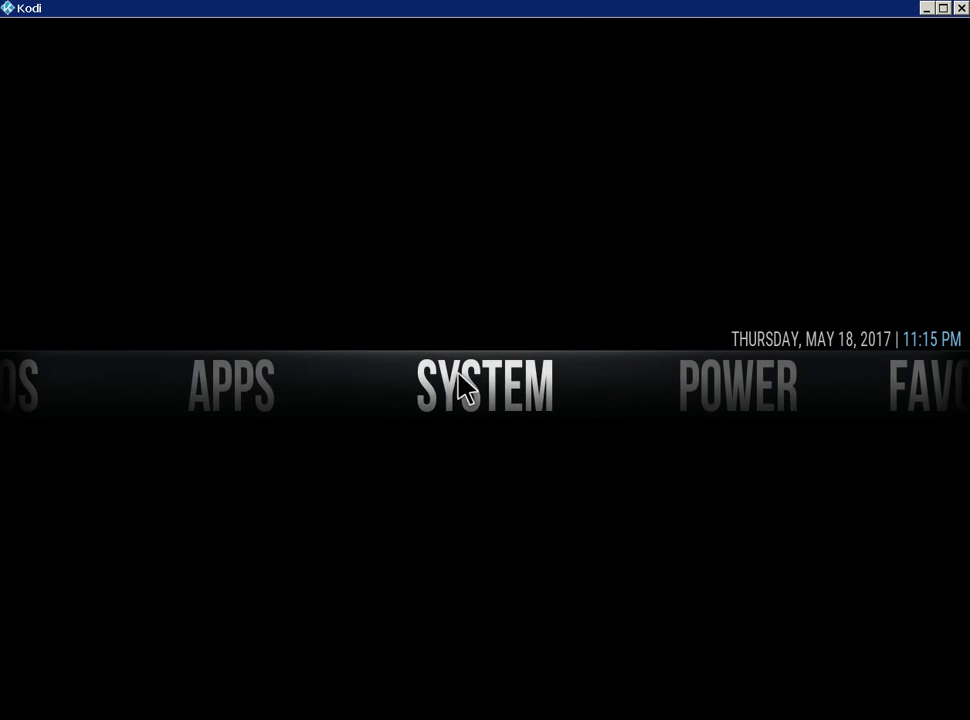
- Exit Kodi through the Power options on the home screen
scroll(462, 389, down, 2)
scroll(465, 390, up, 3)
scroll(463, 390, down, 1)
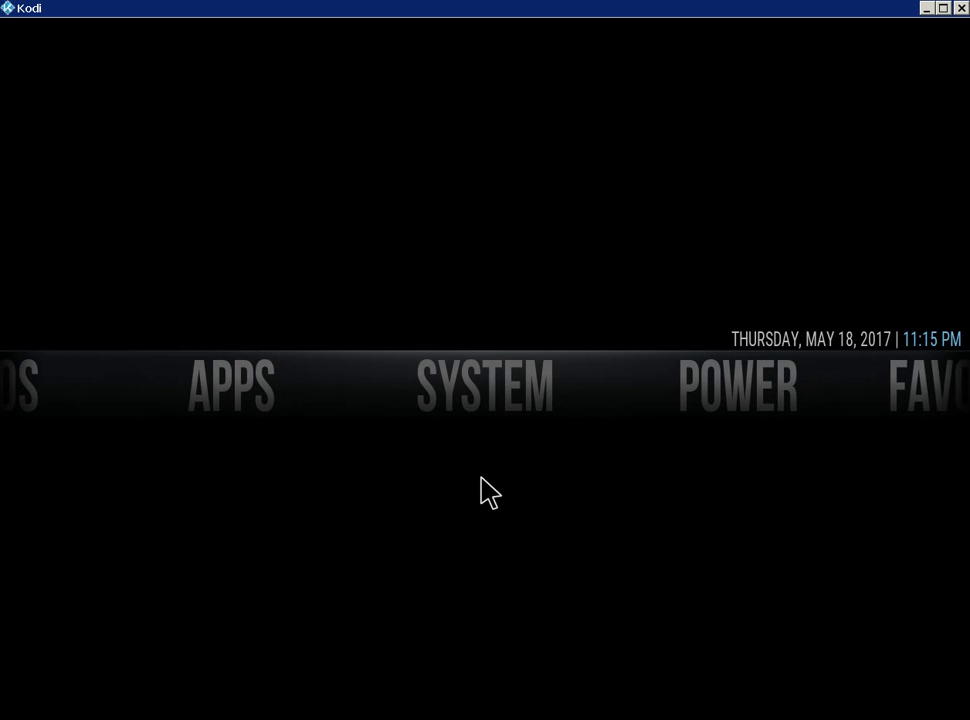
scroll(502, 413, down, 1)
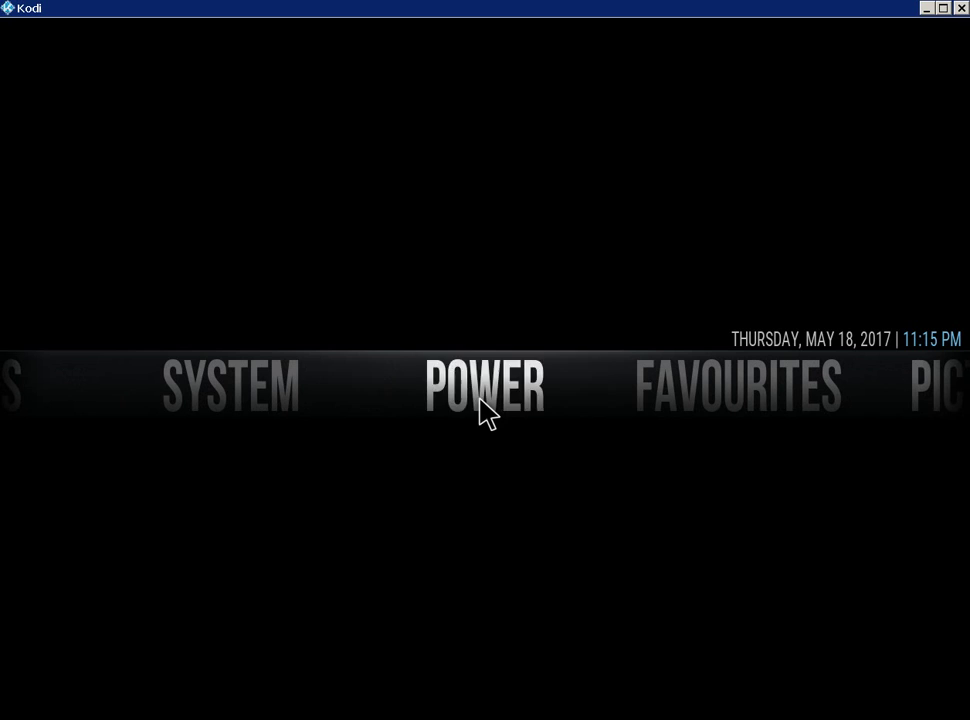
click(478, 400)
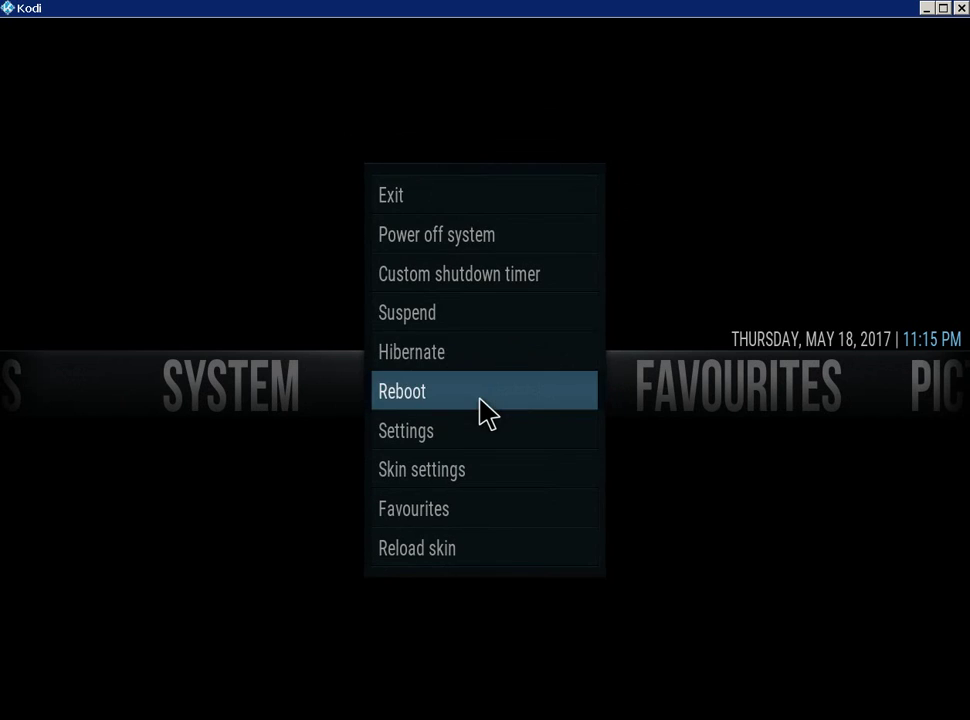
click(472, 198)
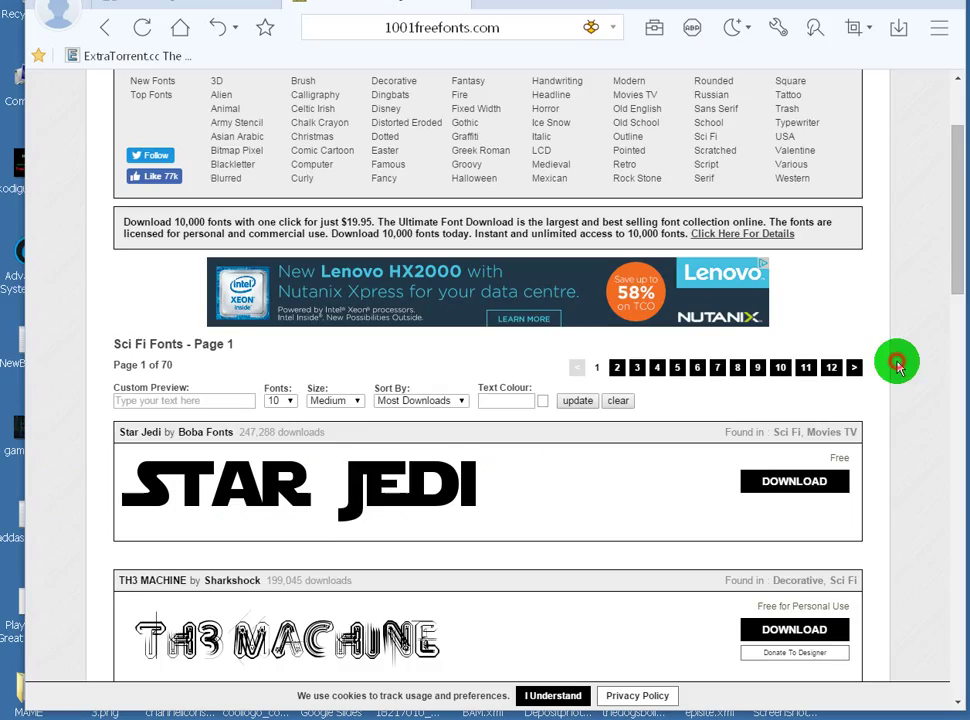
- Browse the first page of Sci Fi fonts on 1001freefonts.com for a suitable font
scroll(896, 322, down, 6)
scroll(890, 344, down, 8)
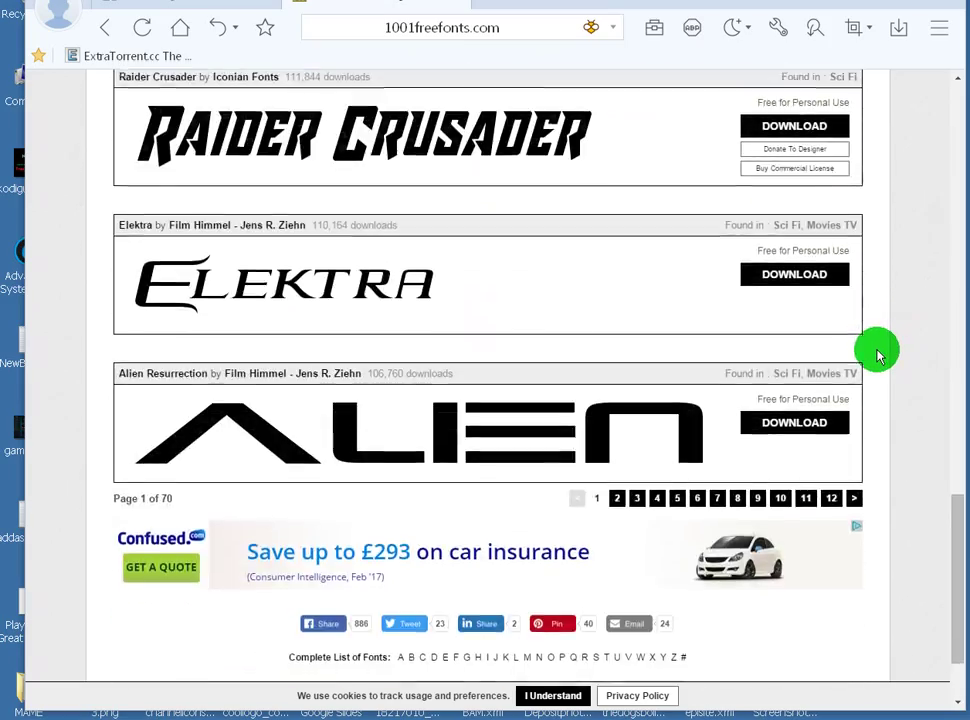
scroll(875, 351, up, 5)
scroll(875, 358, down, 7)
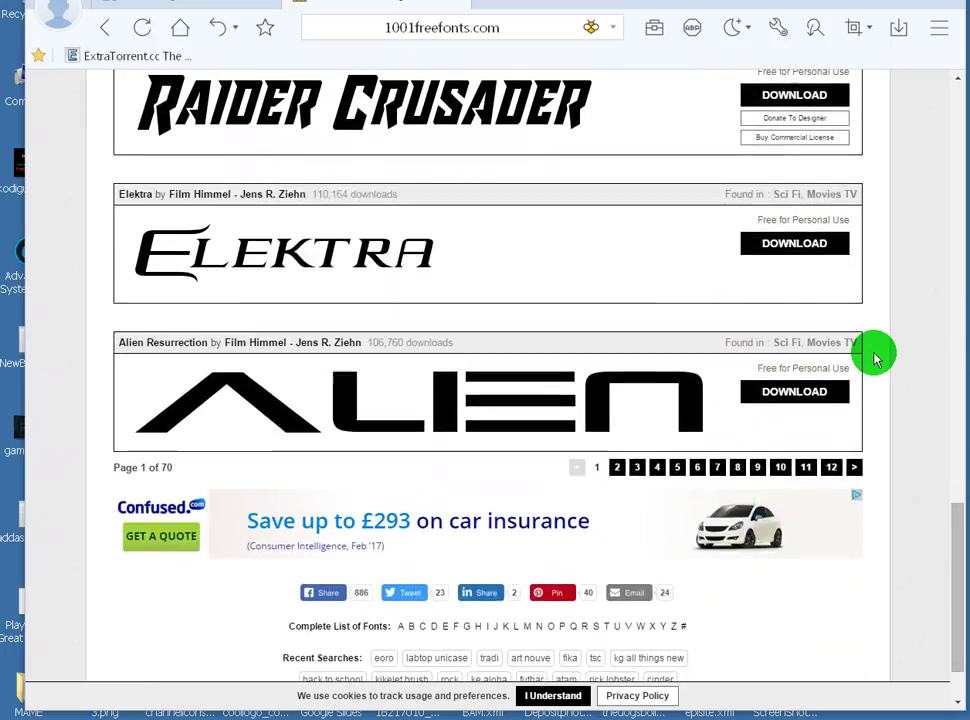
scroll(875, 358, up, 3)
scroll(875, 358, up, 3)
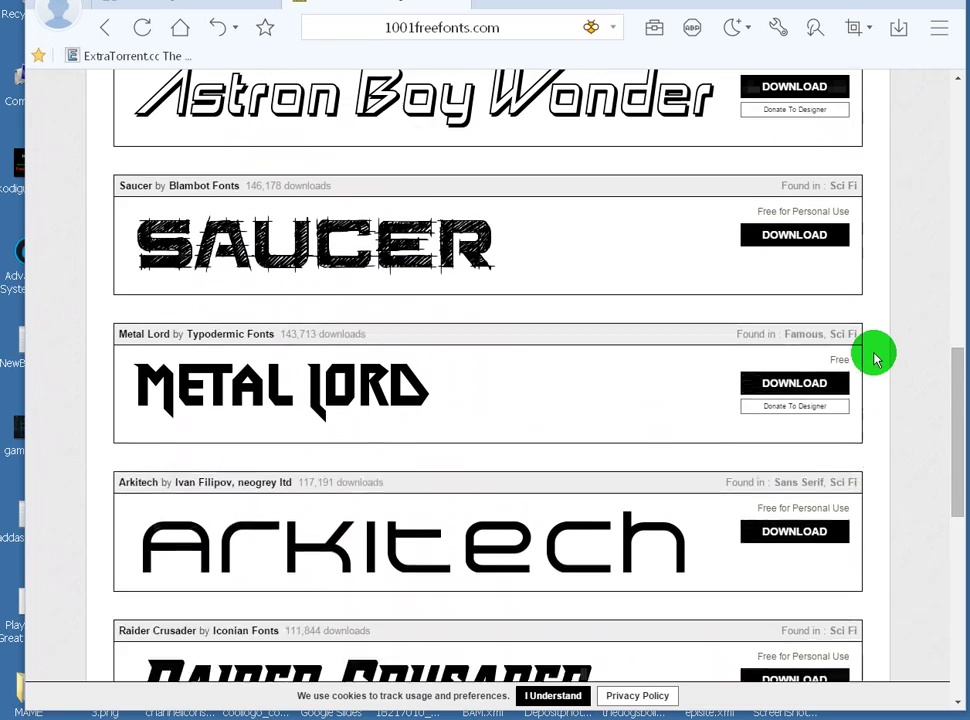
scroll(875, 358, down, 1)
scroll(875, 358, down, 2)
scroll(875, 358, up, 4)
scroll(875, 358, up, 1)
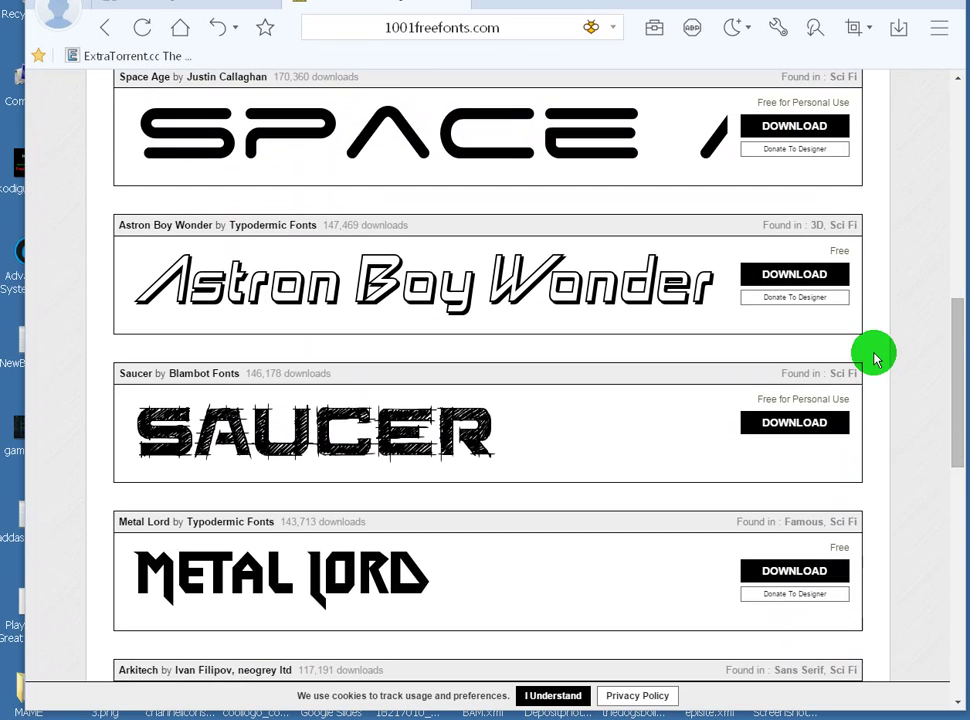
- Download the Metal Lord font as metal_lord.zip to the kodifonttut desktop folder and open that folder
click(788, 575)
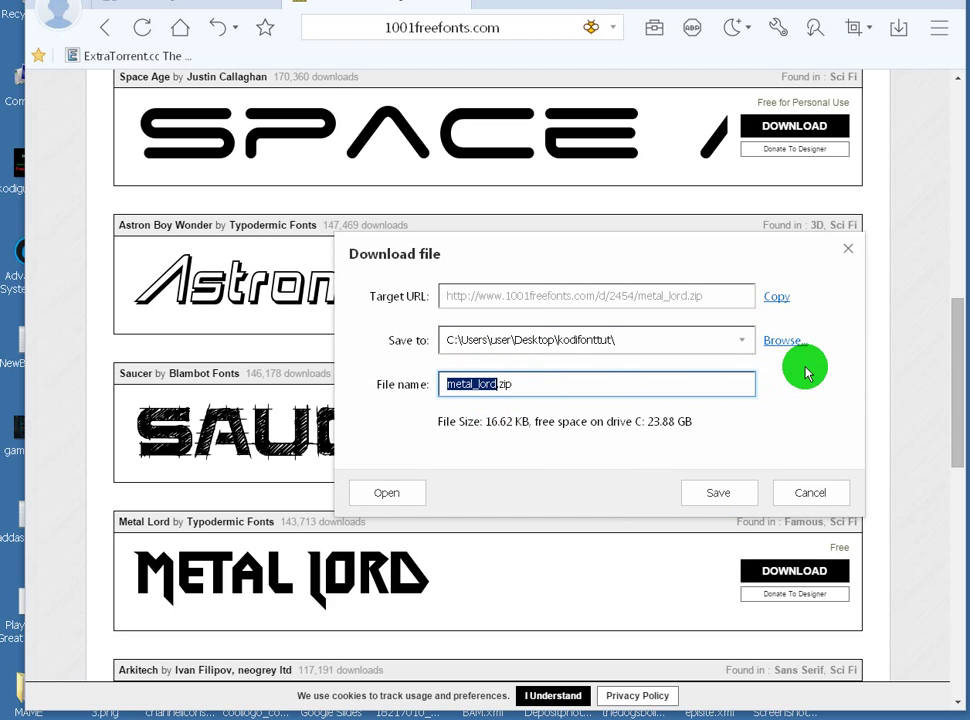
click(719, 492)
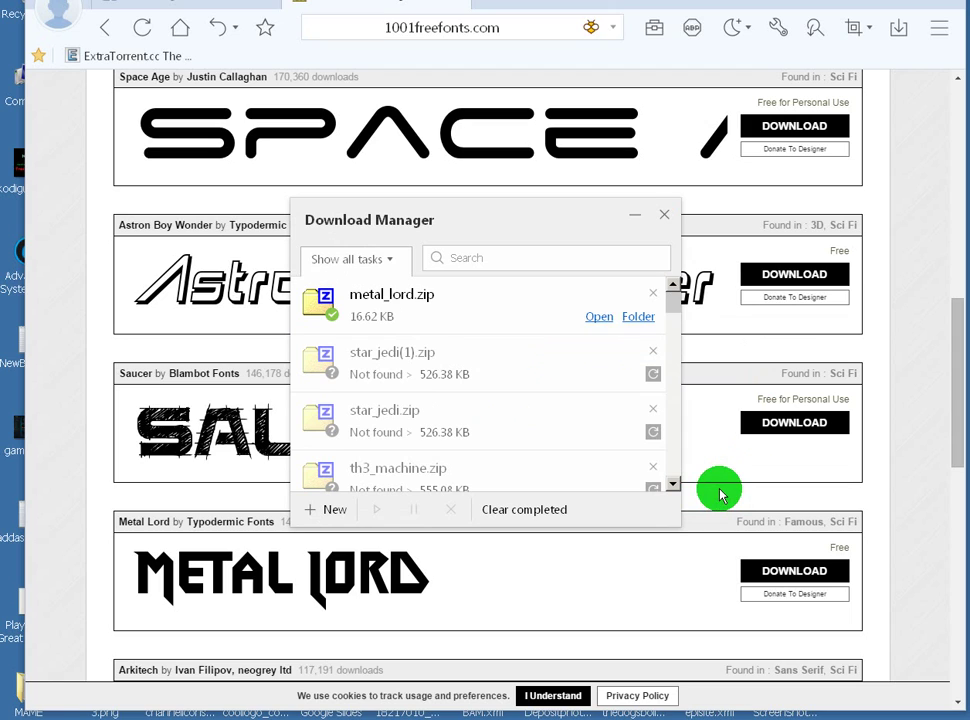
click(637, 318)
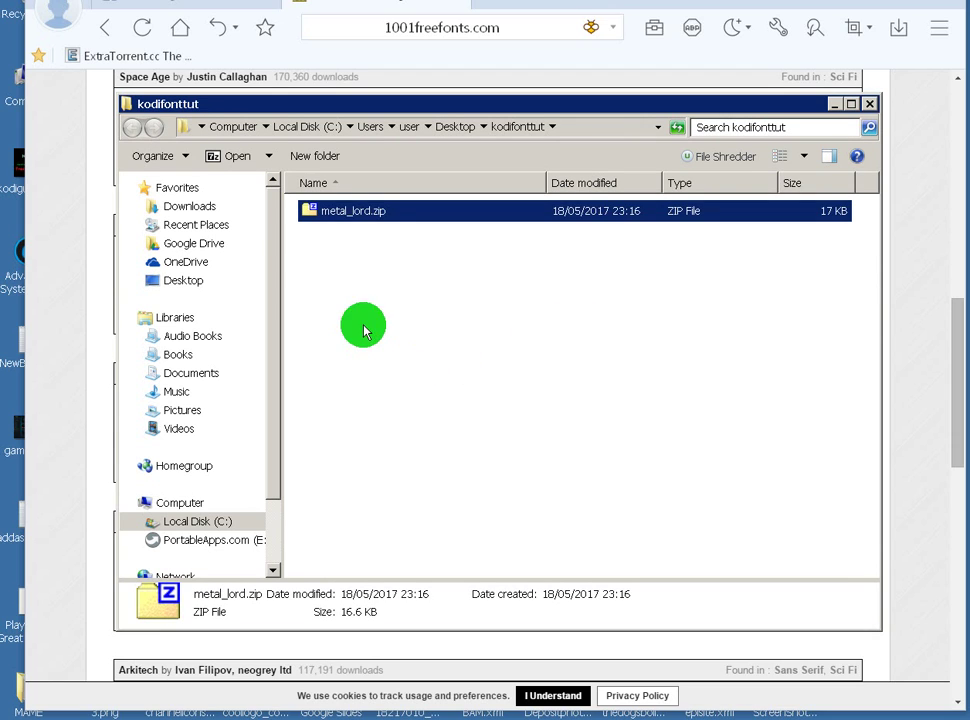
- Extract metal_lord.zip with 7-Zip into its own metal_lord folder and copy METALORD.TTF from it
right_click(362, 212)
mouse_move(487, 240)
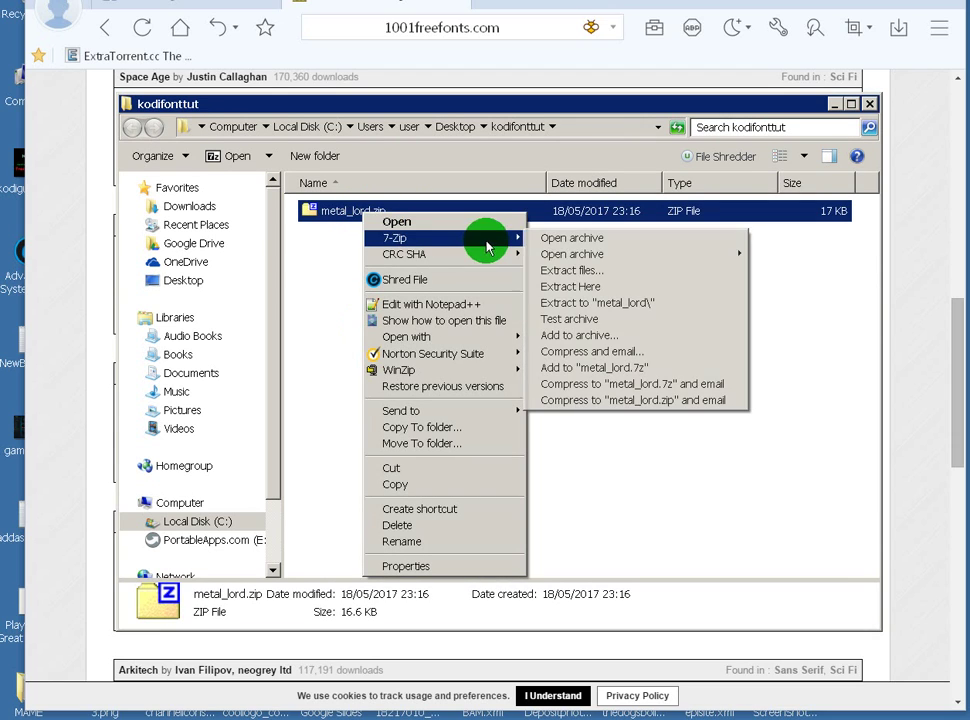
click(638, 305)
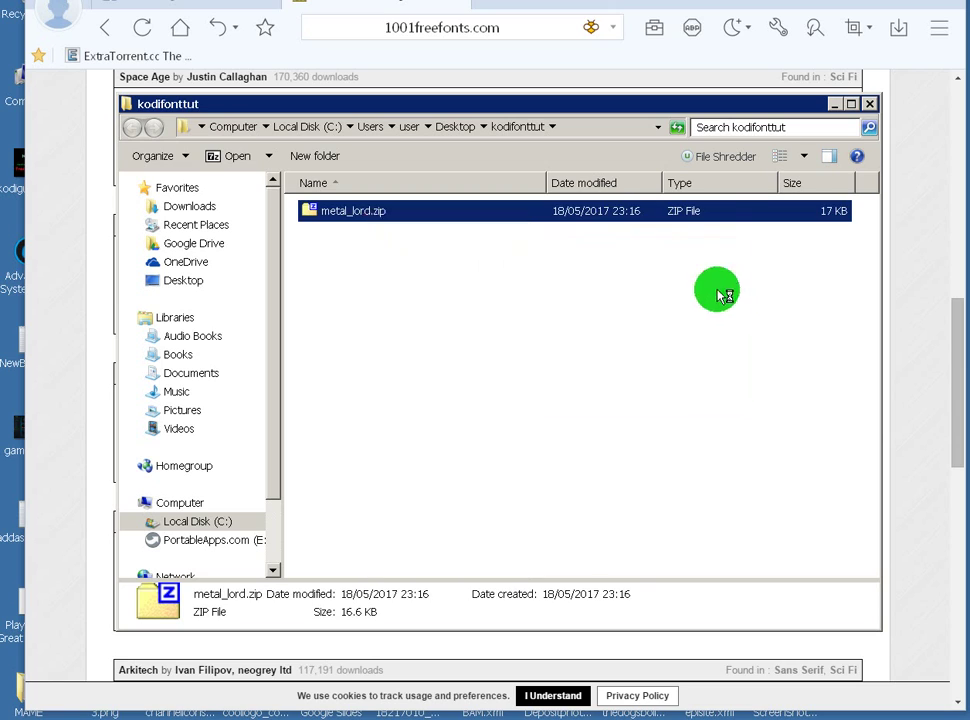
click(468, 346)
double_click(345, 212)
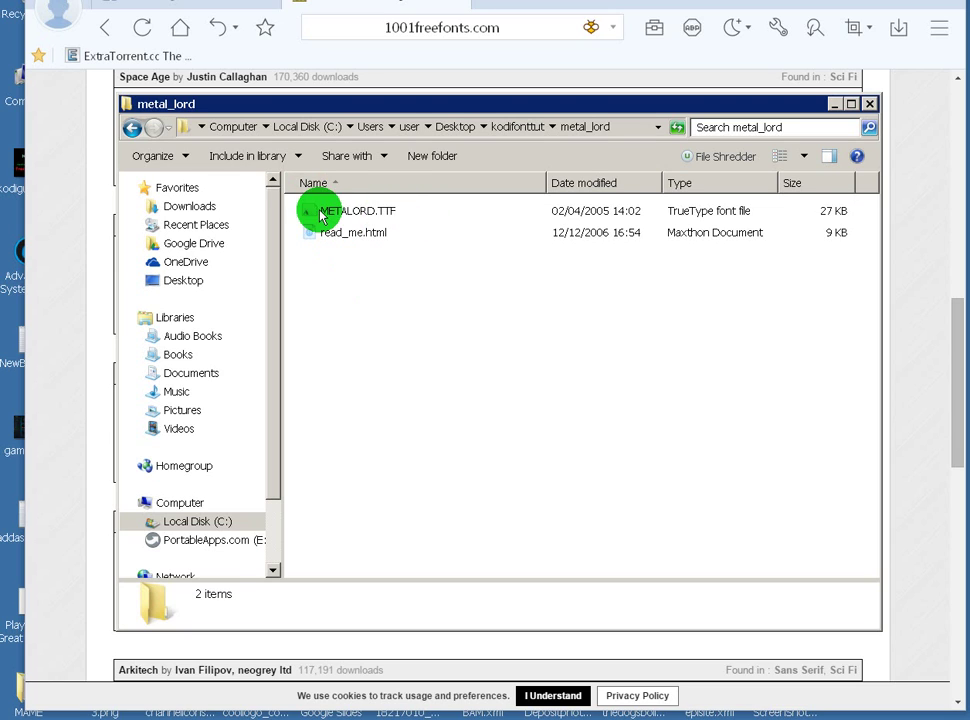
right_click(365, 220)
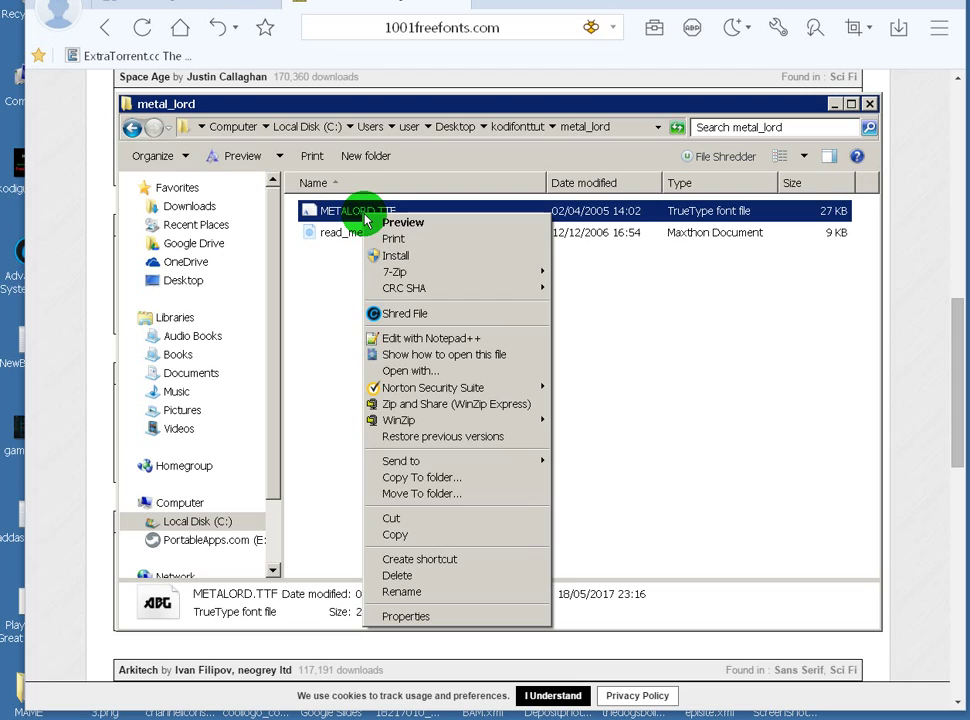
click(430, 534)
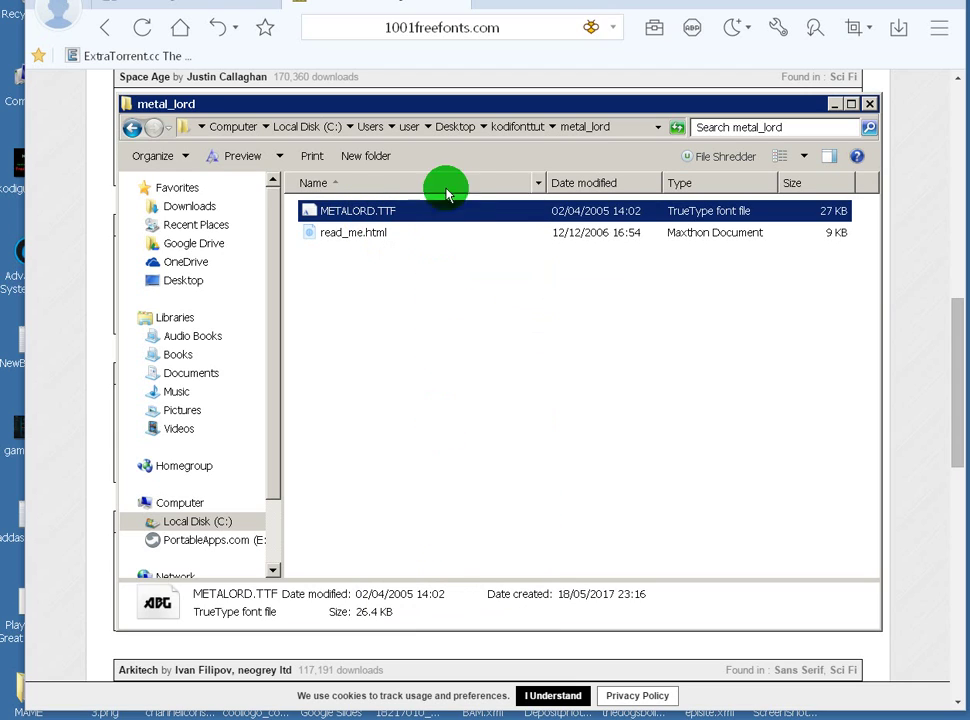
- Go to %appdata% in the file window and open the Kodi\addons\skin.aeon.nox.silvo folder
click(635, 128)
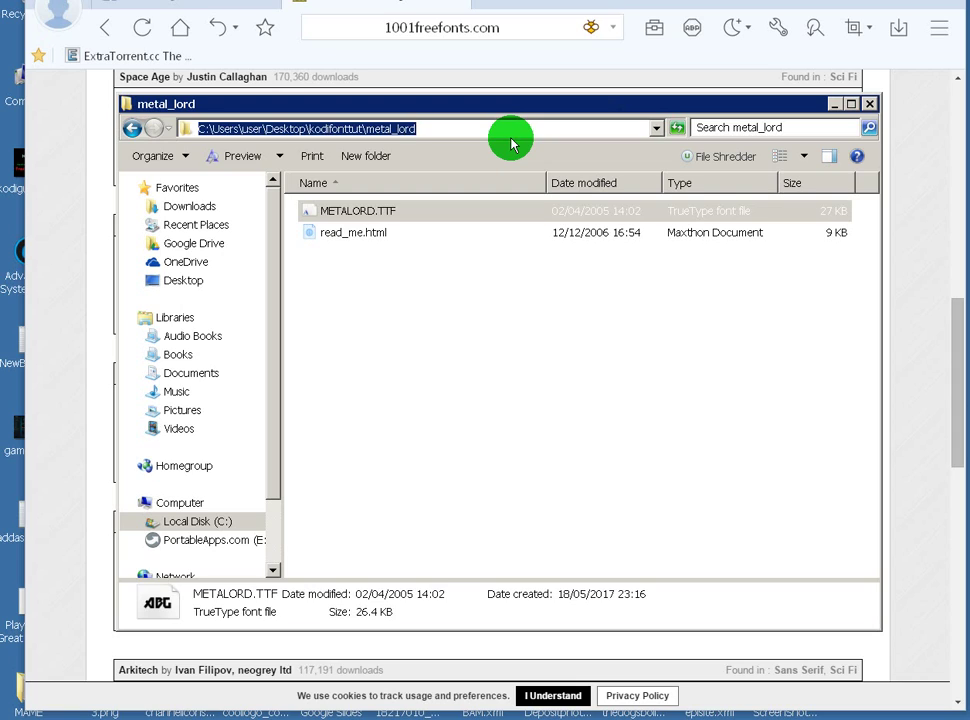
text(%appdata%)
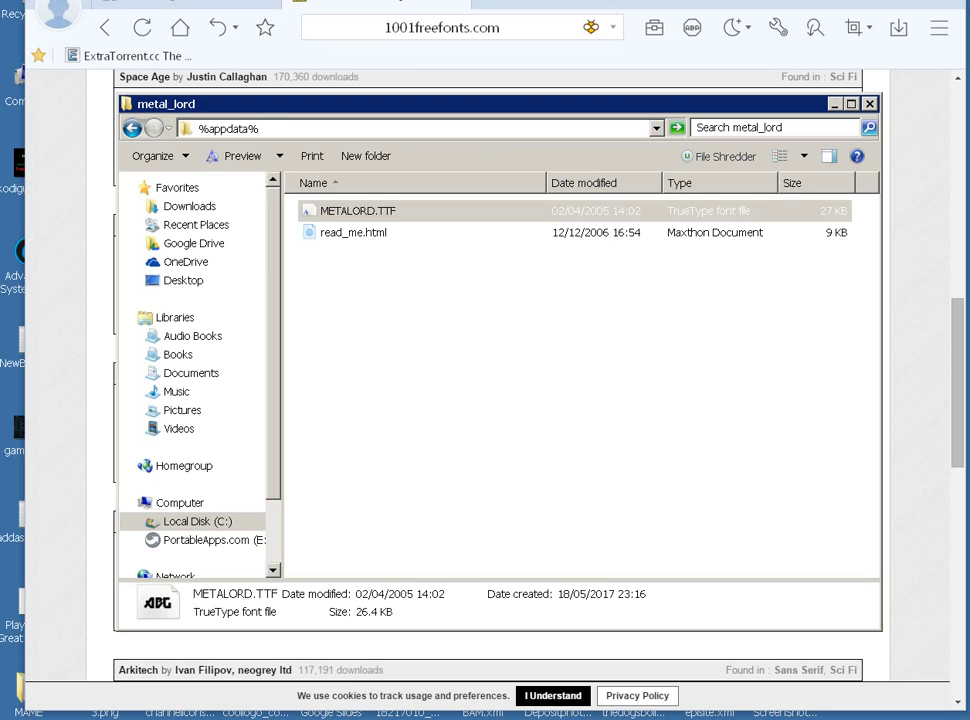
key(Return)
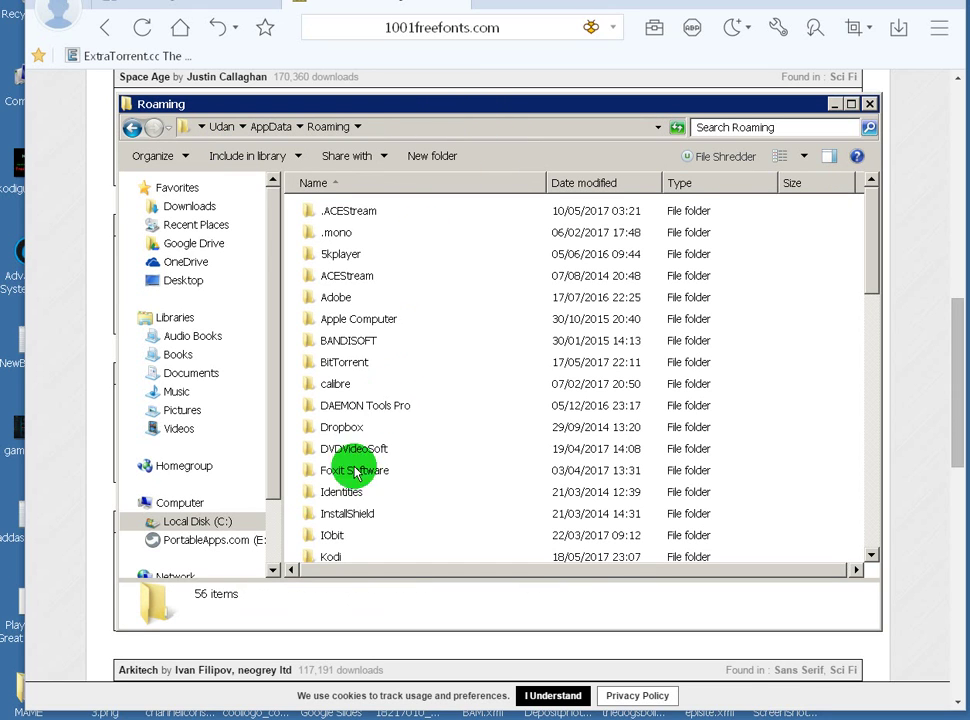
double_click(320, 560)
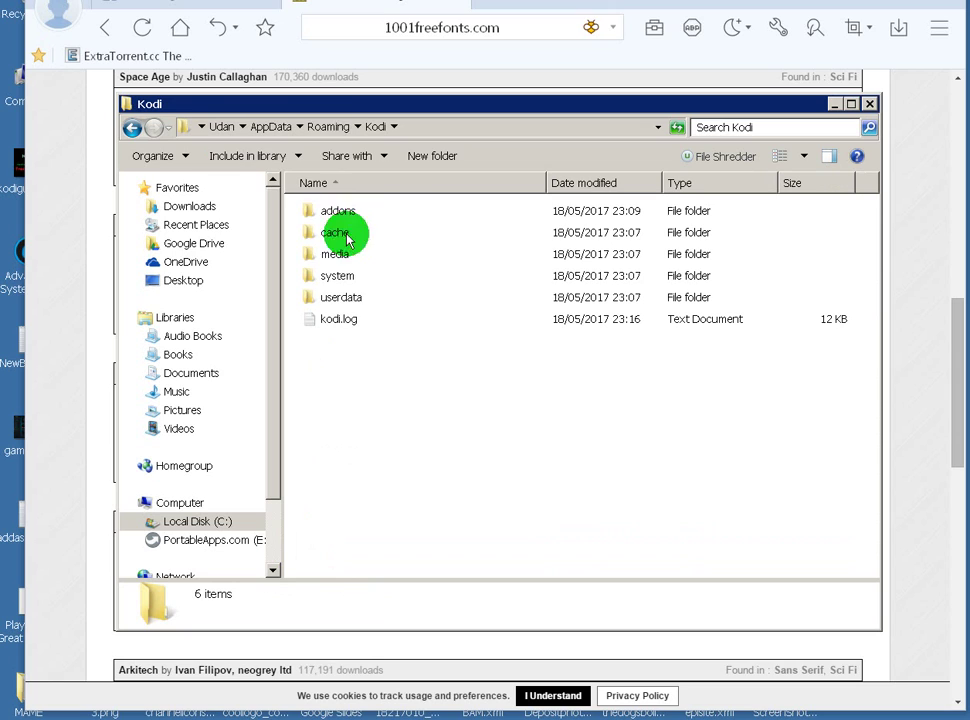
click(336, 214)
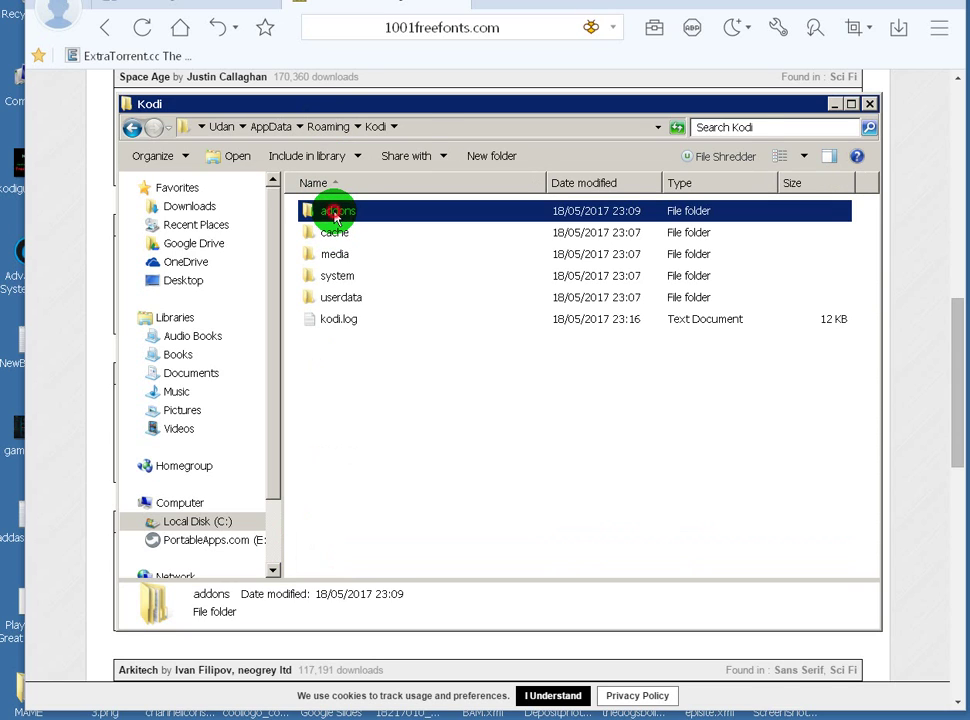
double_click(336, 214)
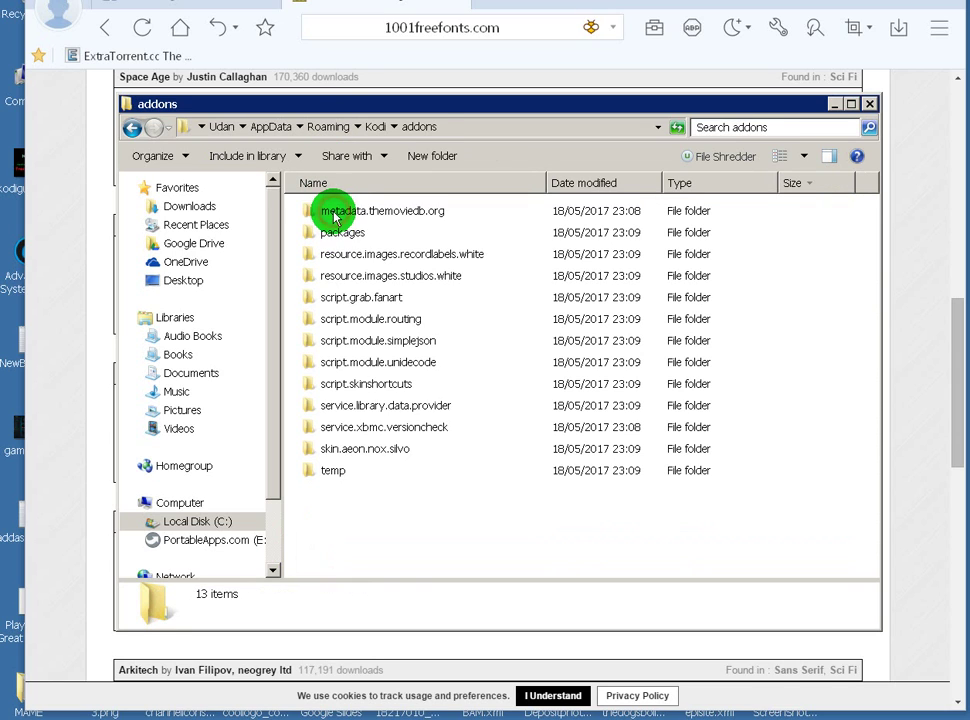
double_click(349, 451)
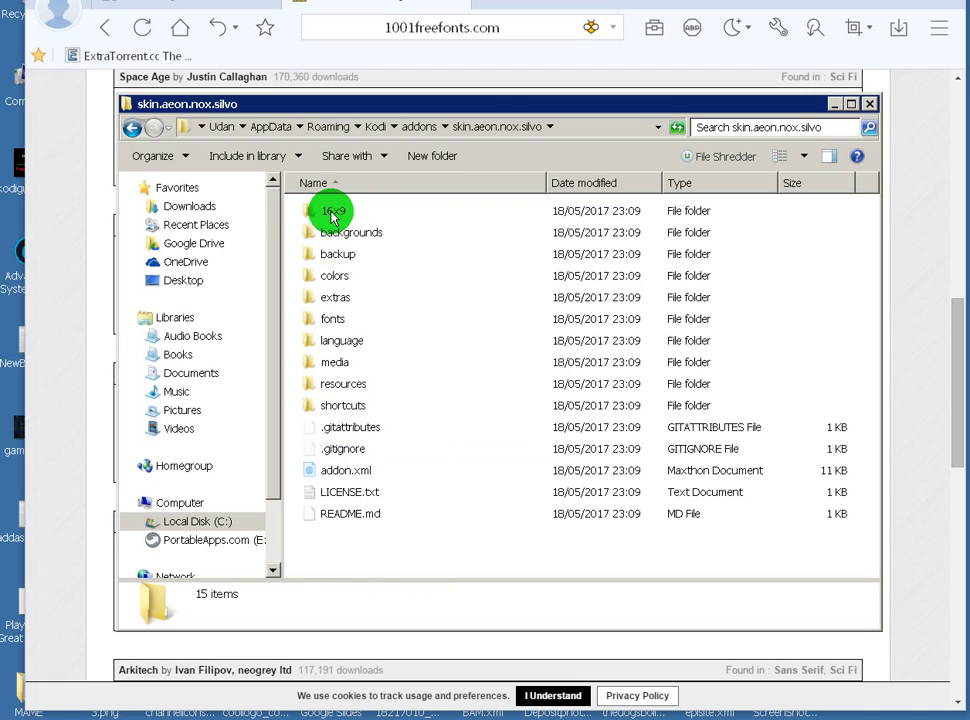
- Look through the skin's 16x9 folder for Font.xml and go back to the skin.aeon.nox.silvo folder
click(332, 215)
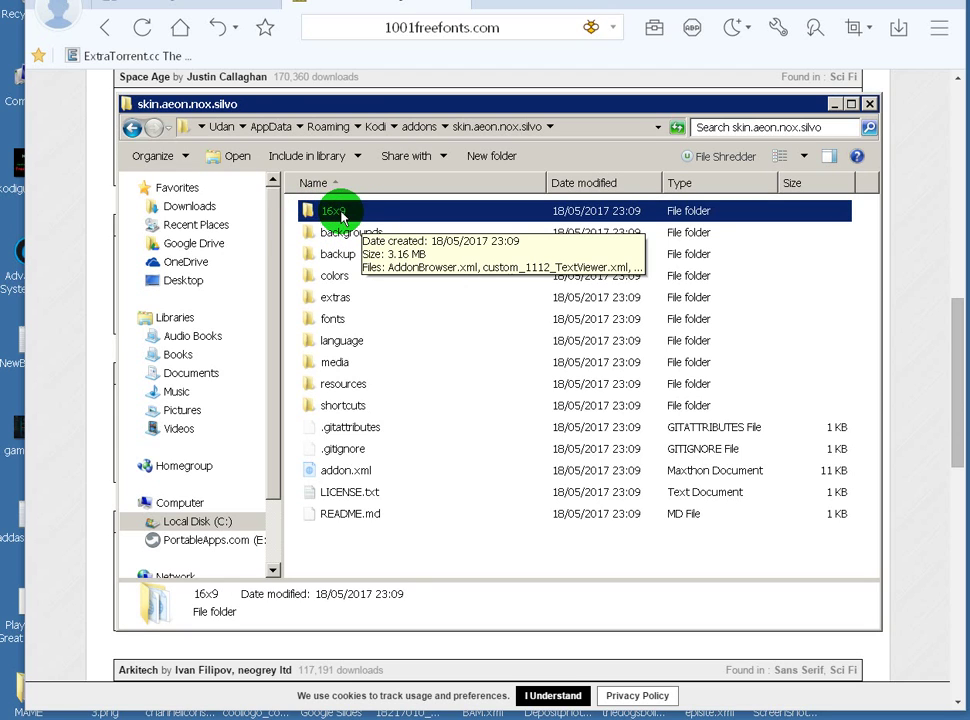
double_click(333, 212)
scroll(362, 218, down, 2)
scroll(368, 226, down, 5)
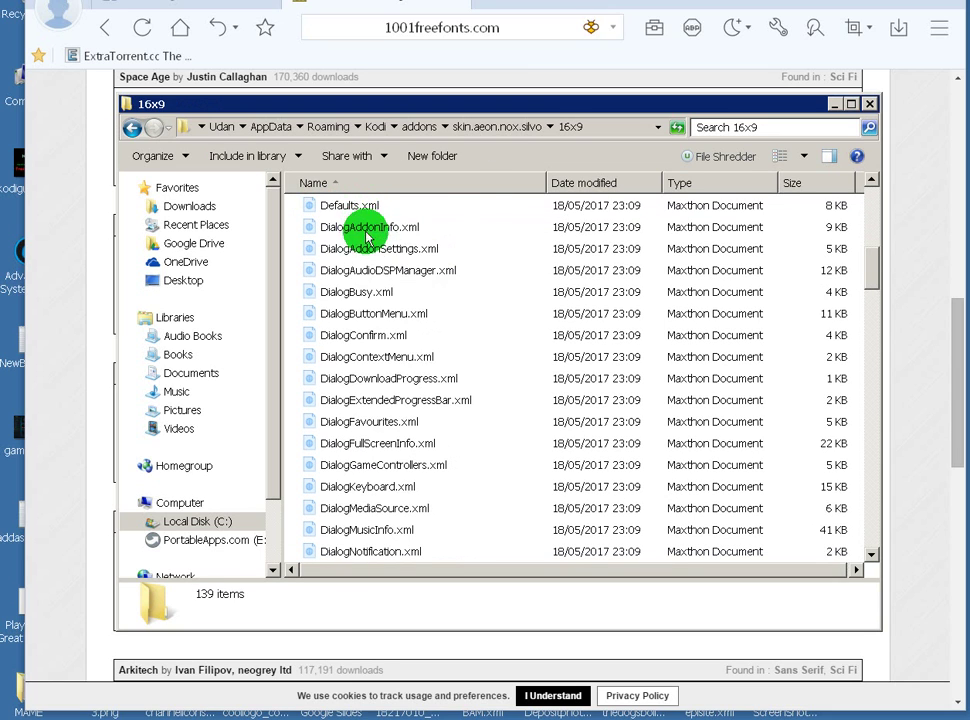
scroll(365, 250, down, 10)
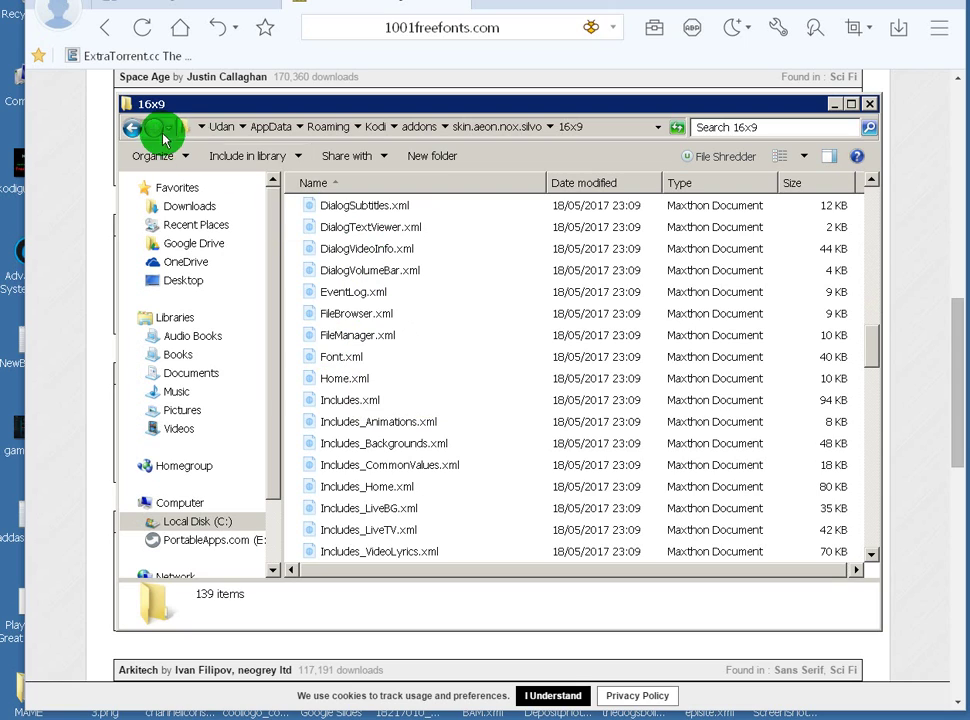
click(133, 129)
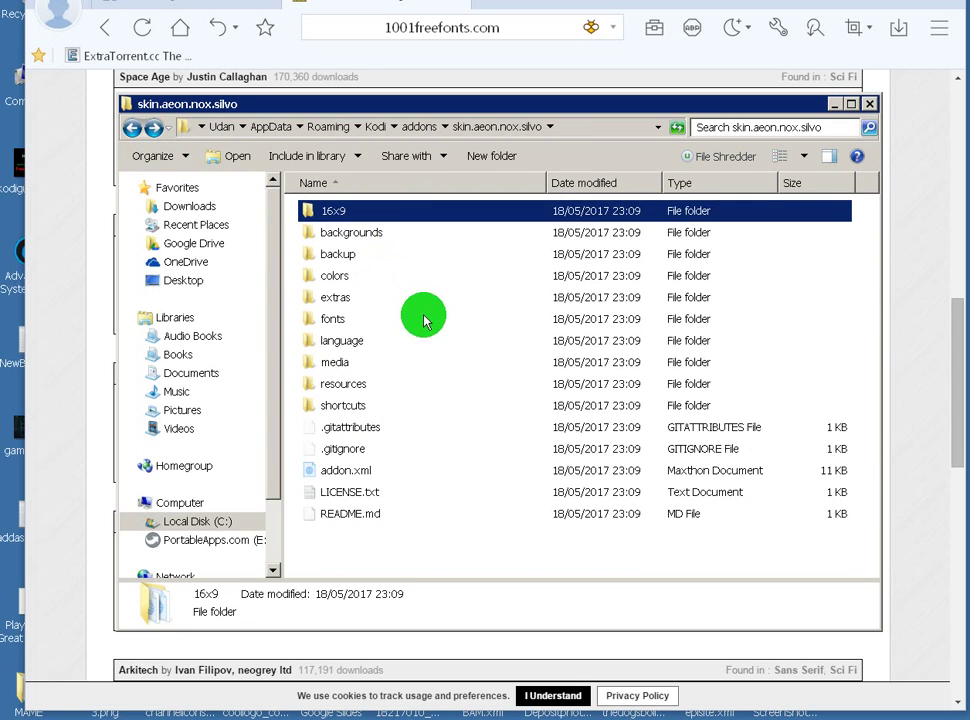
- Paste the copied METALORD.TTF into the skin's fonts folder
double_click(330, 319)
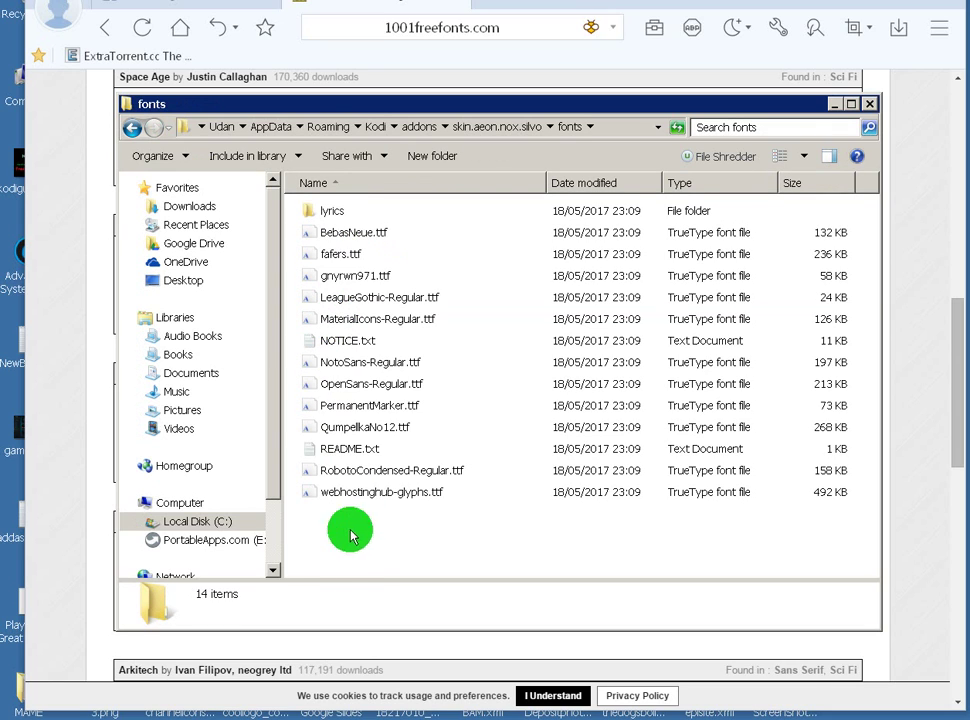
right_click(348, 557)
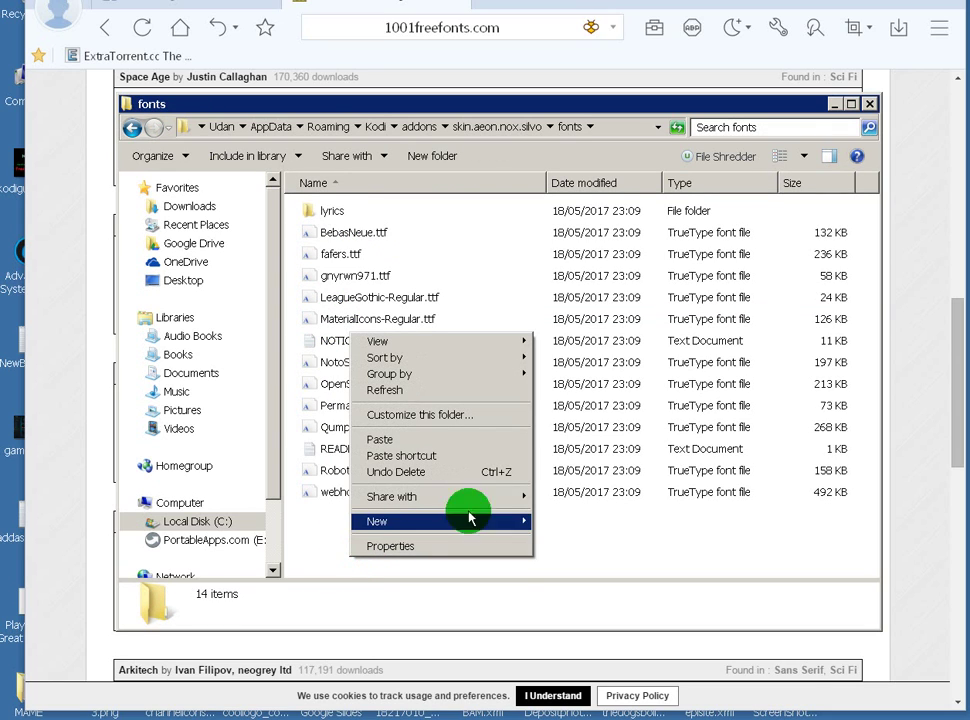
click(448, 441)
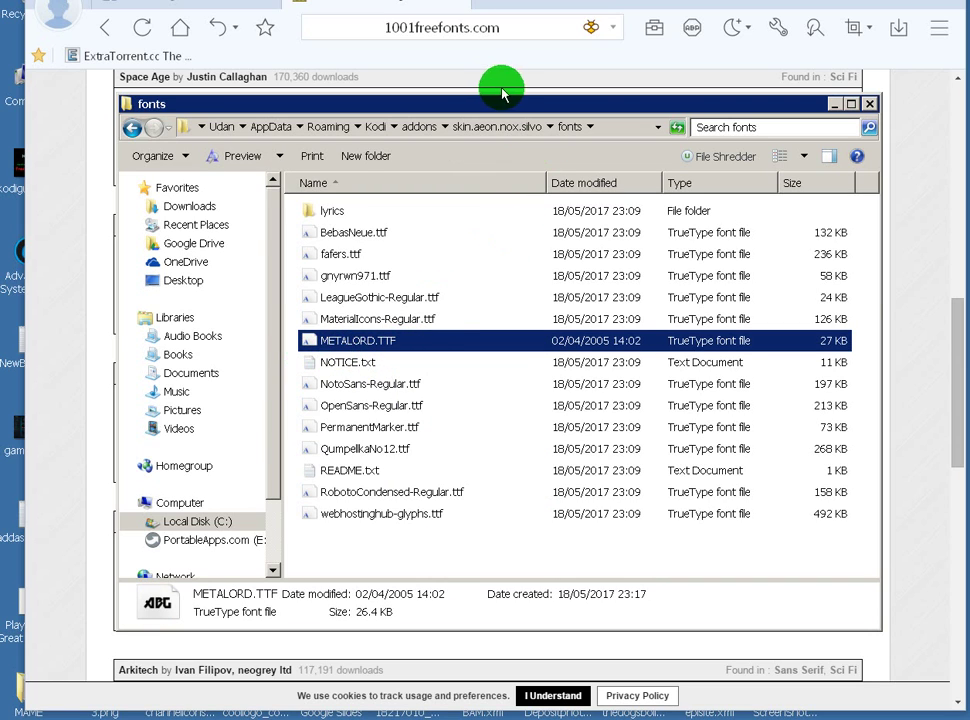
- Open Font.xml from the 16x9 folder of skin.aeon.nox.silvo in Notepad++ for editing
click(482, 127)
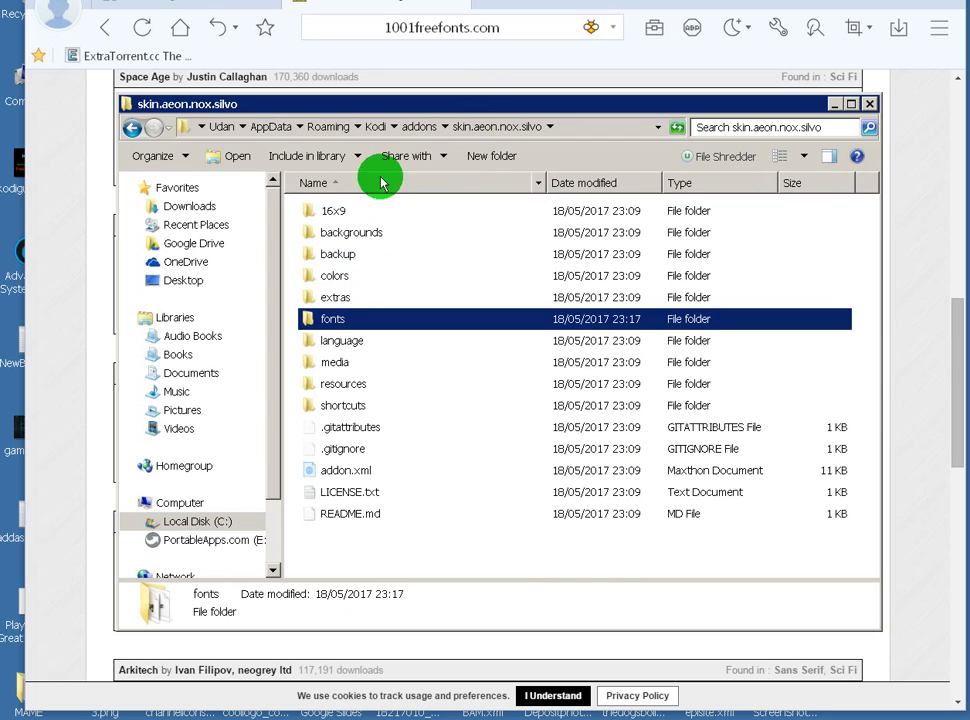
click(325, 214)
double_click(325, 213)
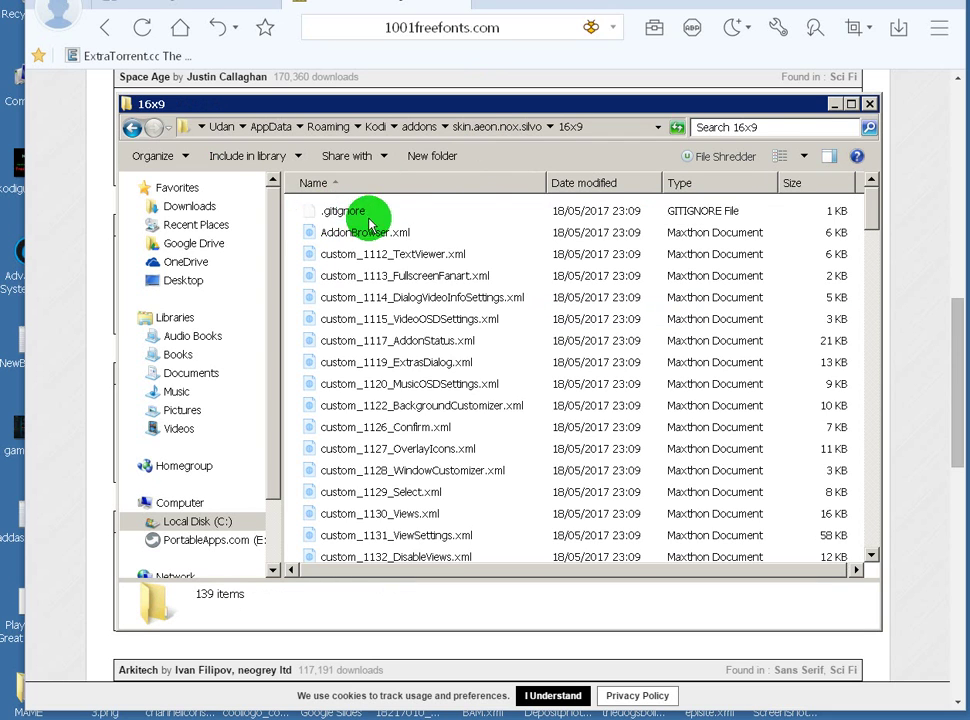
scroll(385, 336, down, 13)
scroll(385, 338, down, 9)
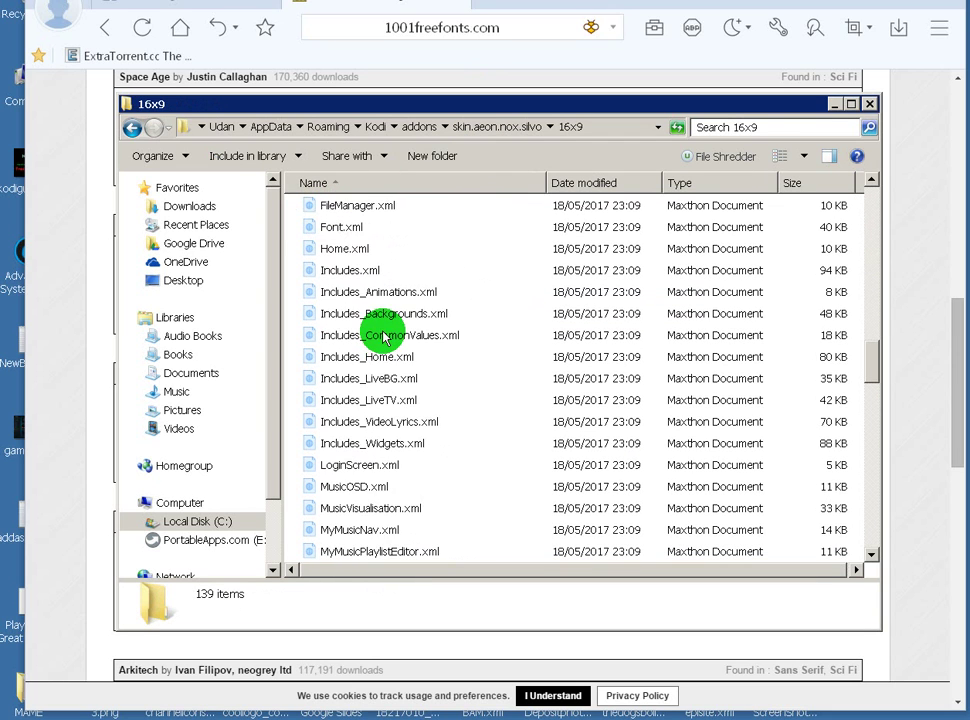
scroll(372, 325, up, 3)
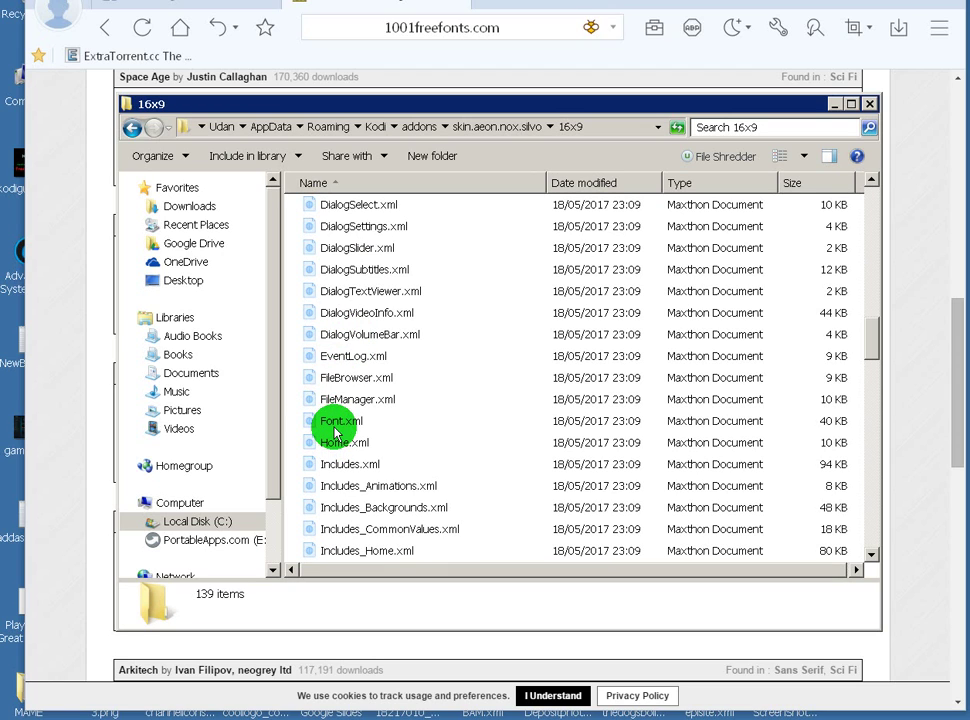
right_click(334, 423)
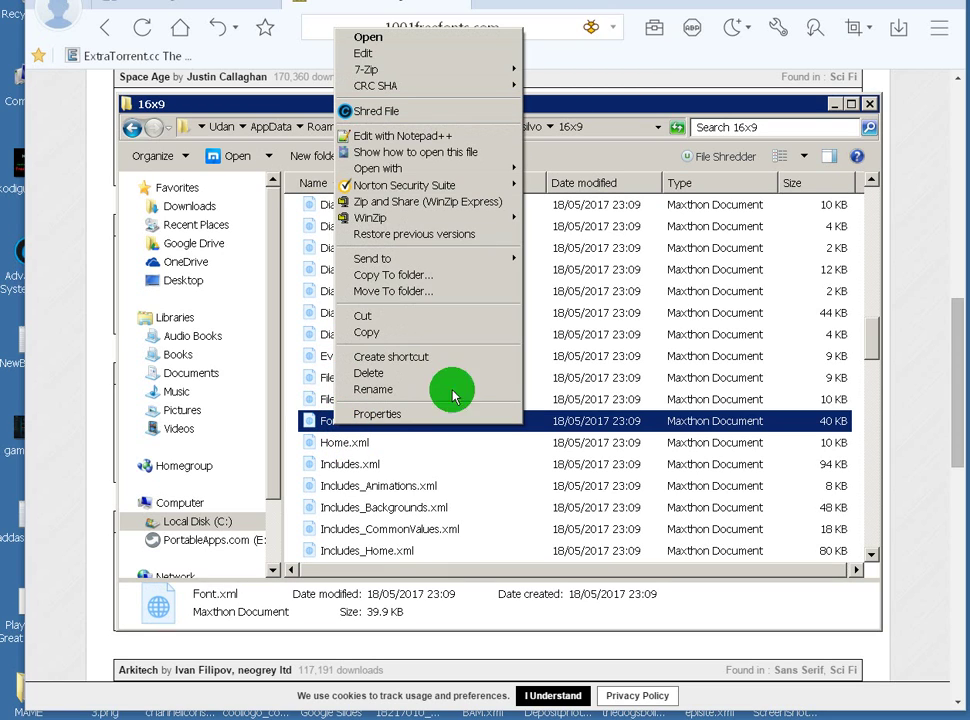
click(443, 137)
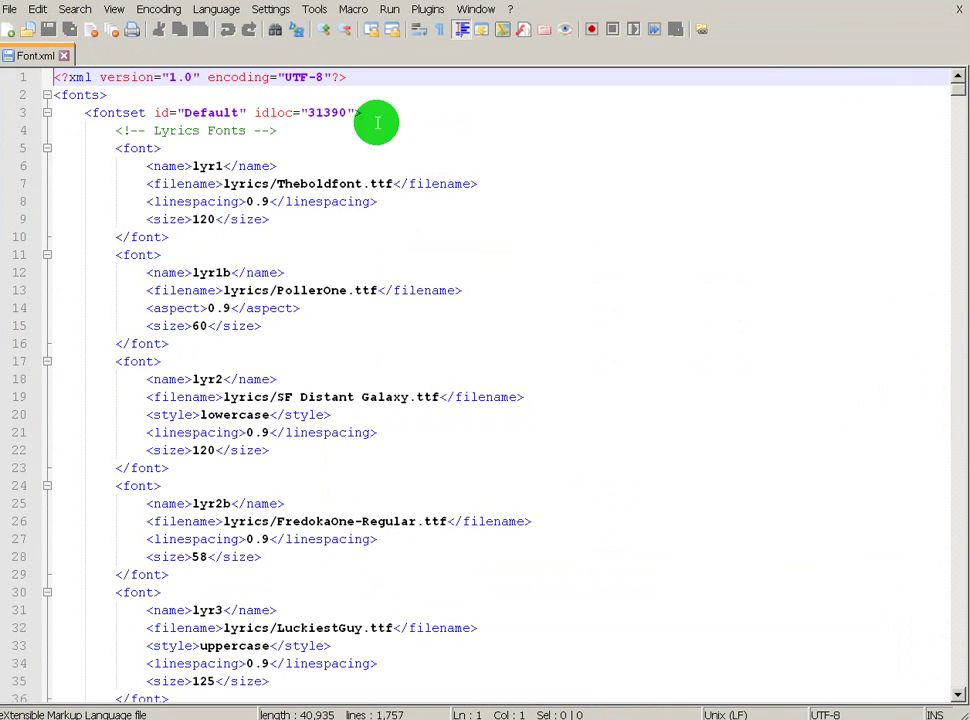
- Look through the lyrics and normal font definitions in Font.xml to find the font_MainMenu entry
scroll(362, 380, down, 3)
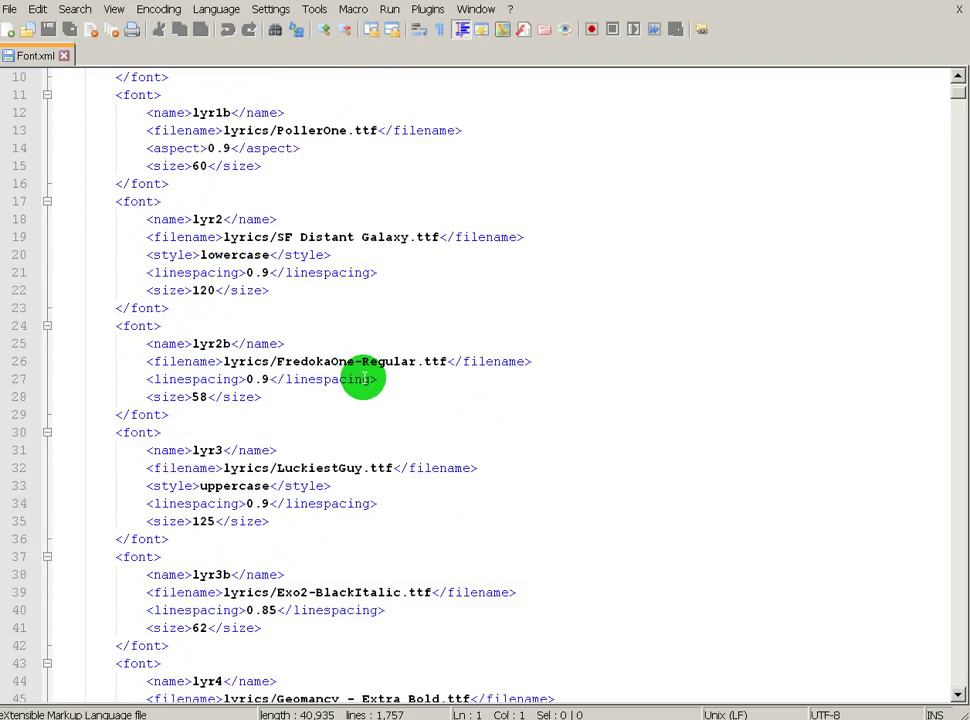
scroll(362, 380, up, 3)
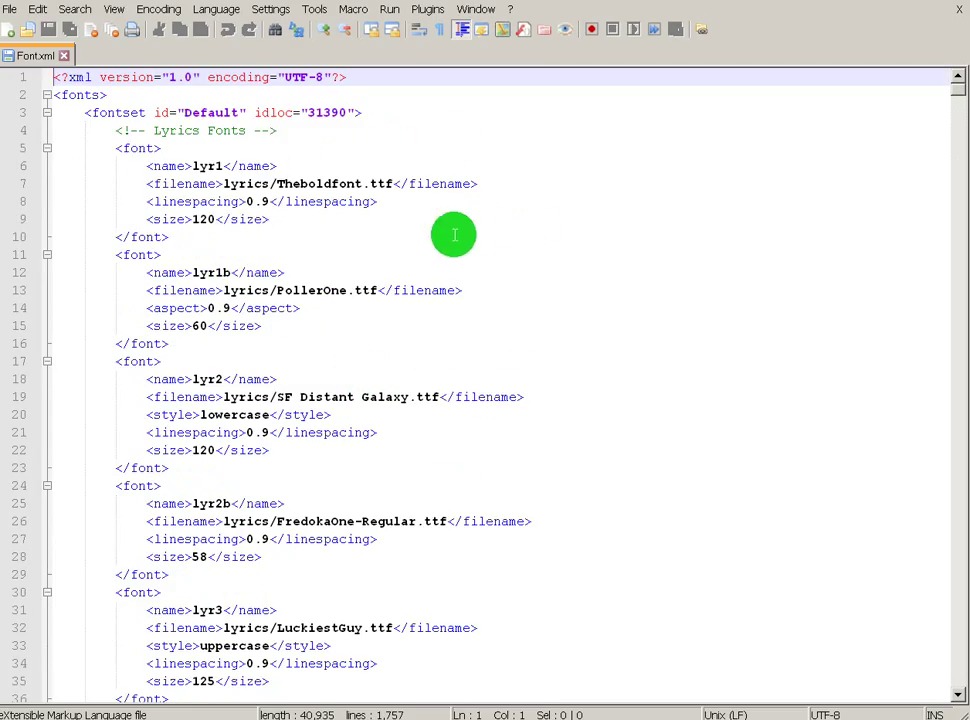
scroll(454, 235, down, 20)
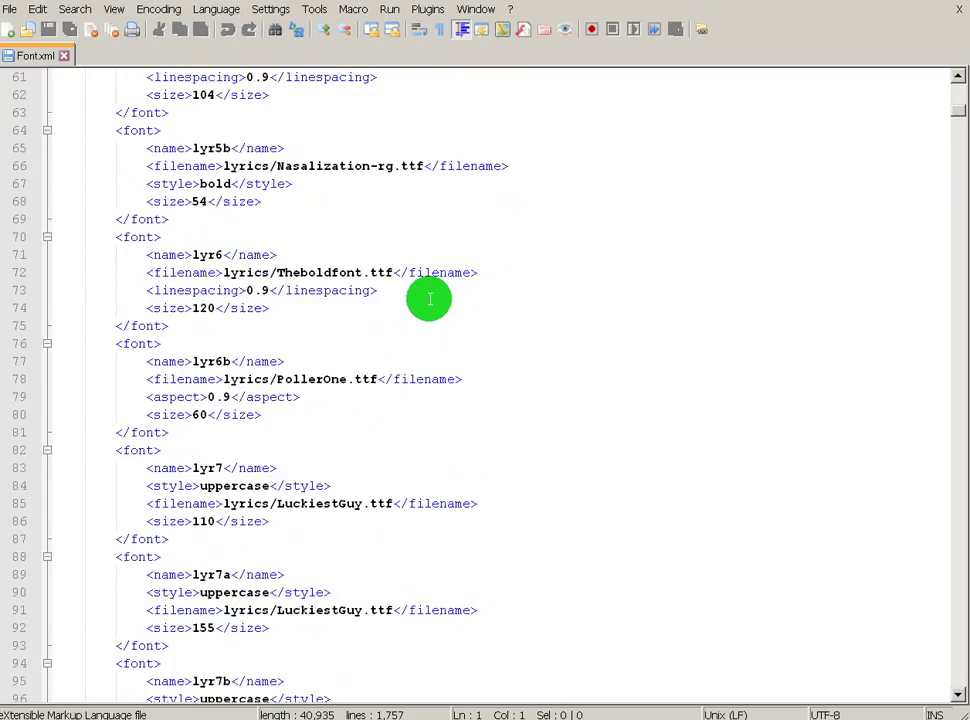
scroll(429, 298, down, 20)
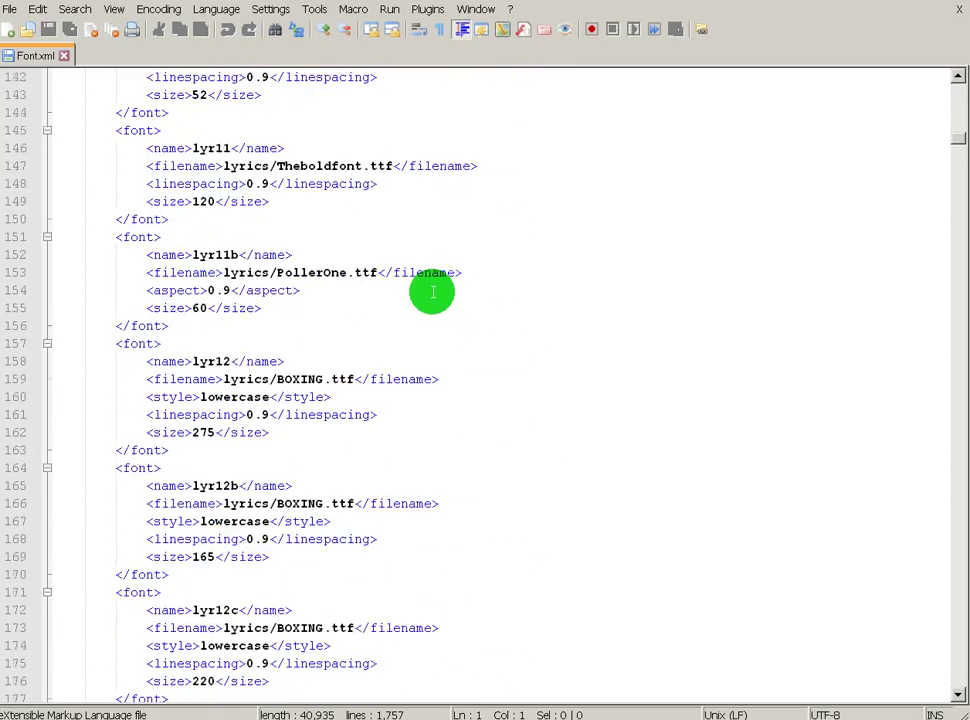
scroll(432, 292, down, 20)
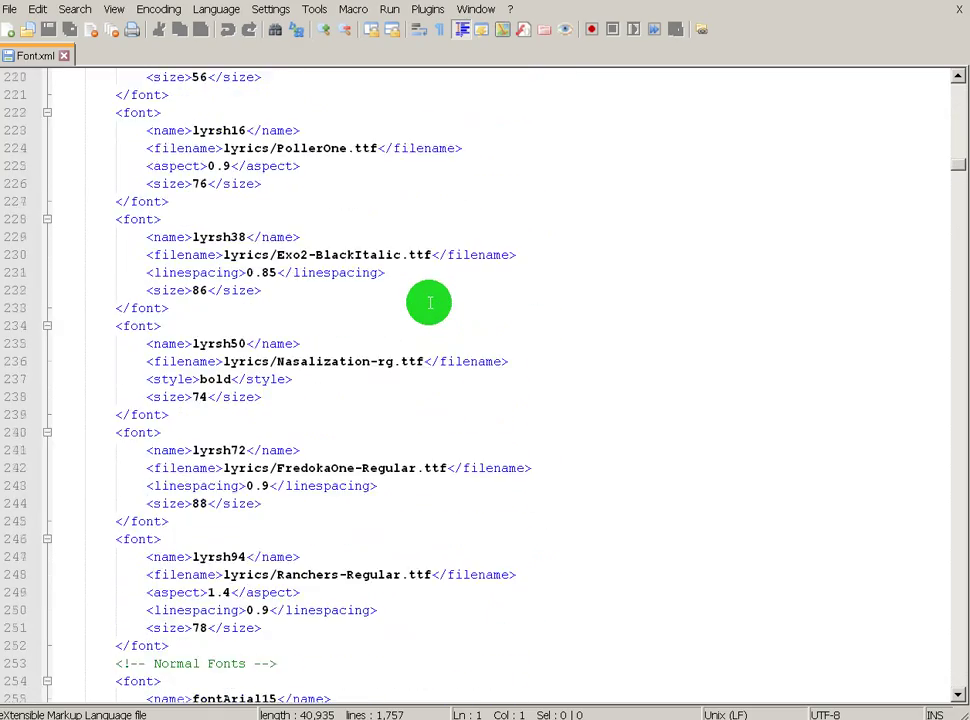
scroll(429, 303, down, 5)
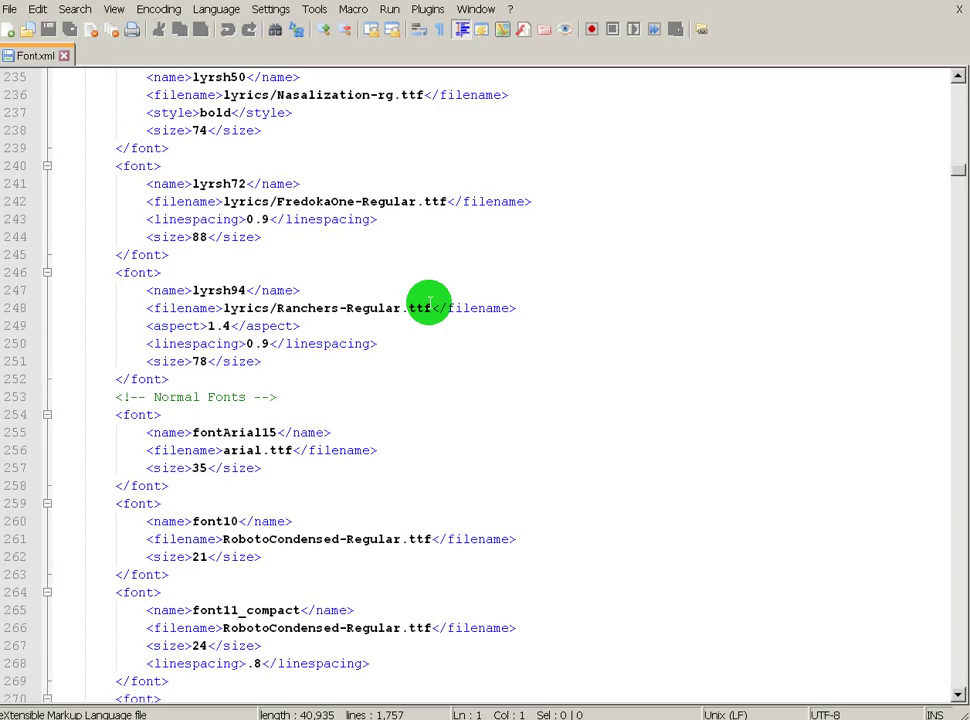
scroll(429, 303, down, 20)
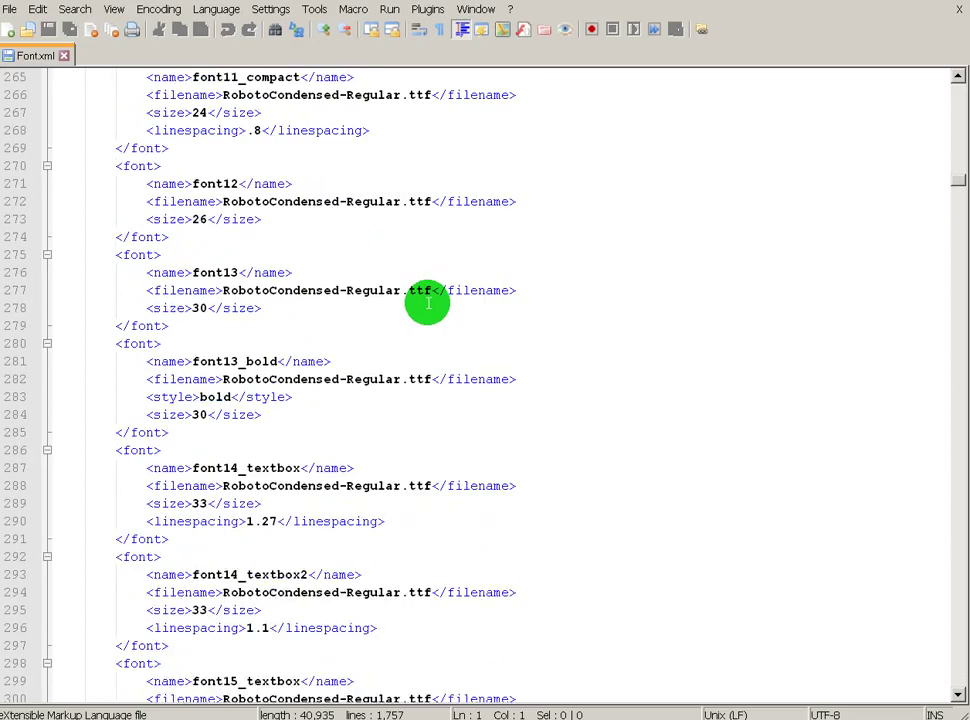
scroll(426, 303, down, 20)
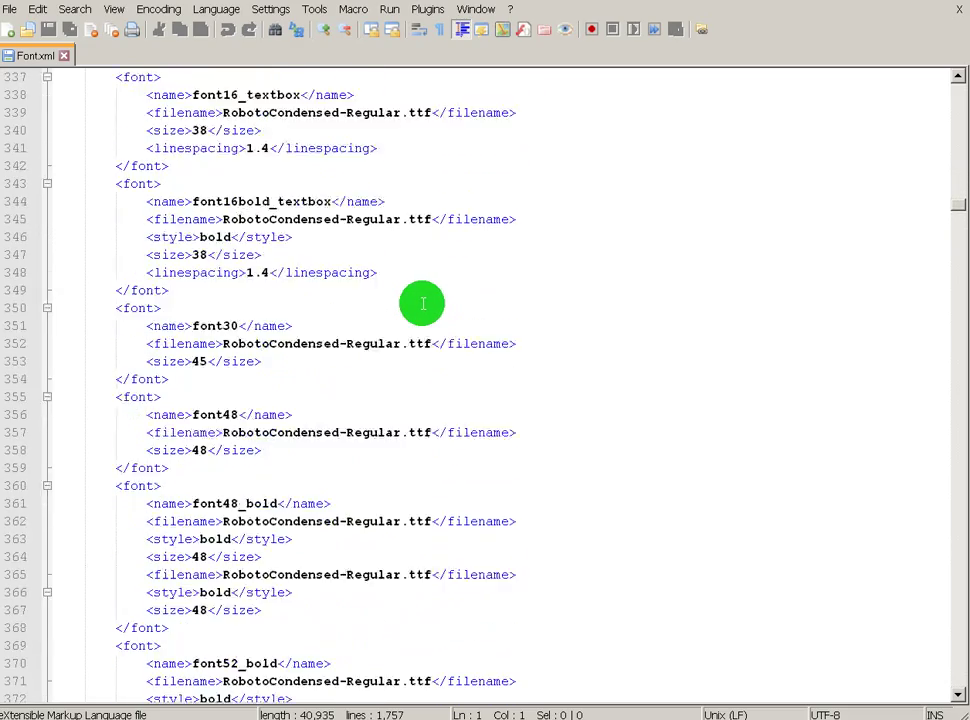
scroll(407, 320, down, 20)
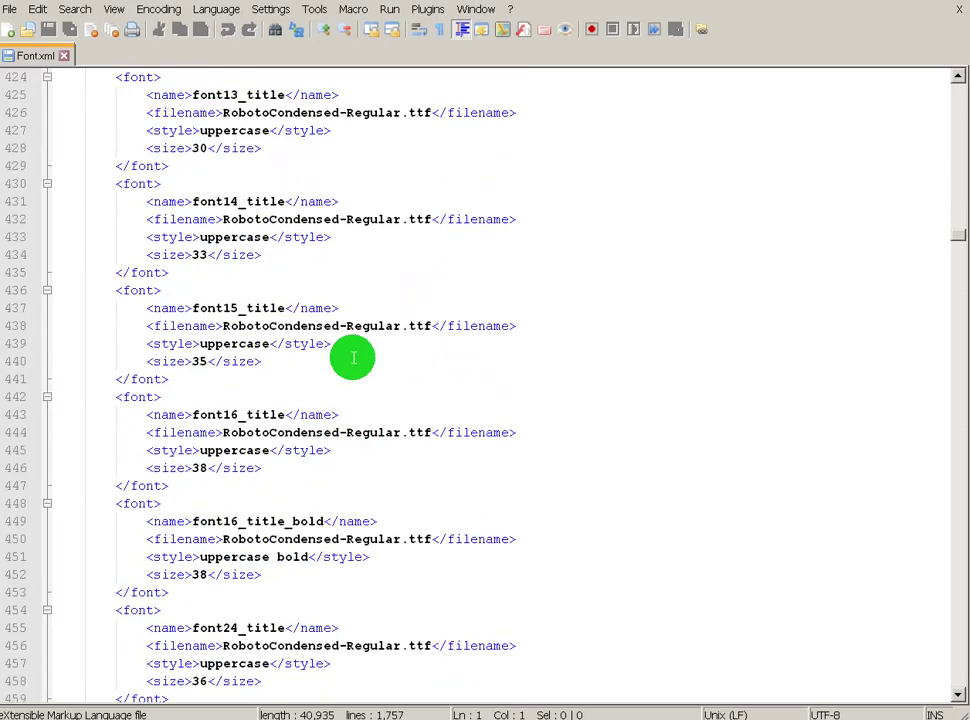
scroll(355, 363, down, 10)
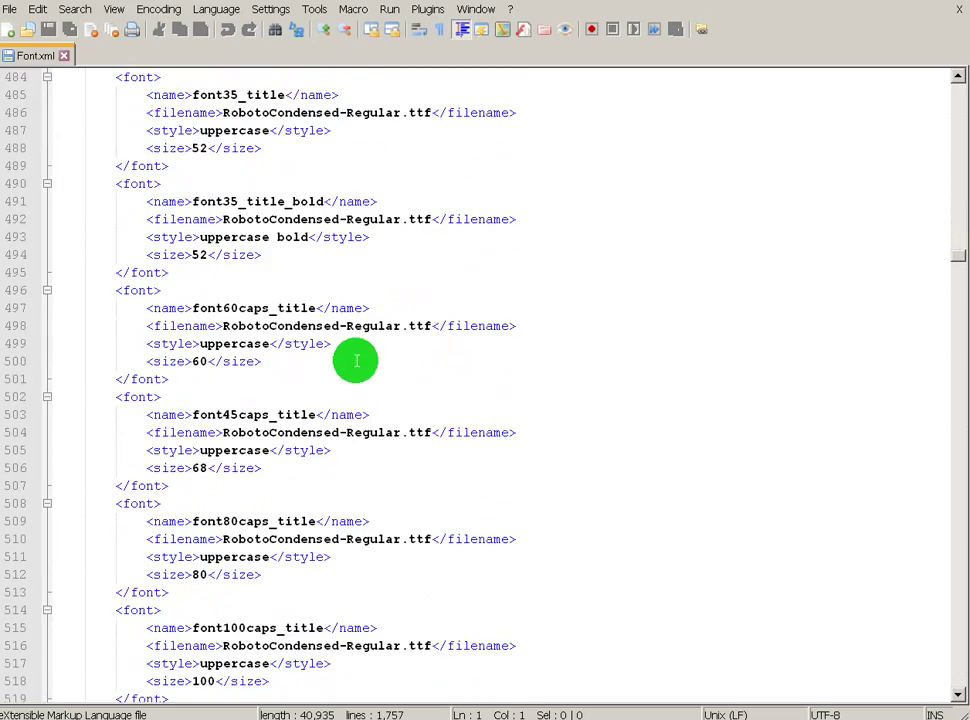
scroll(355, 361, down, 12)
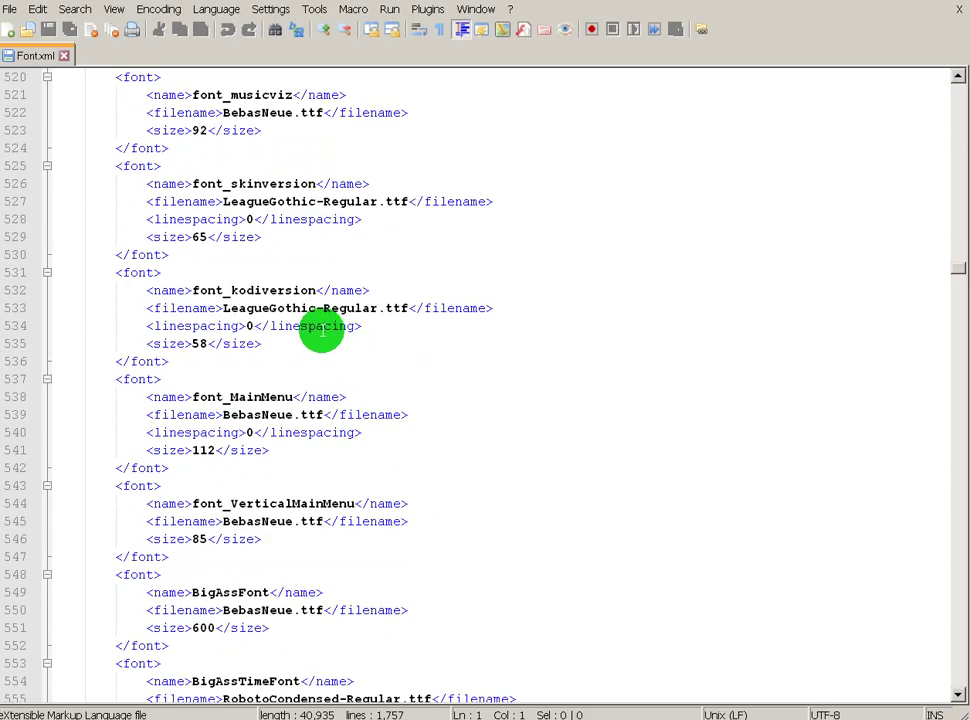
scroll(321, 329, up, 2)
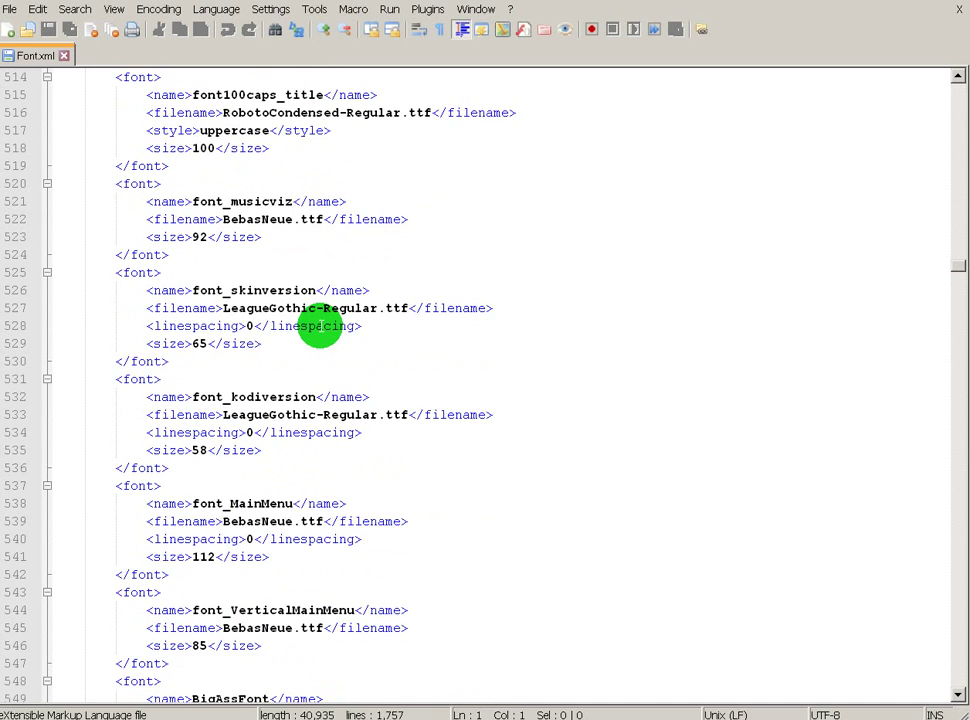
scroll(320, 326, down, 3)
scroll(321, 326, up, 6)
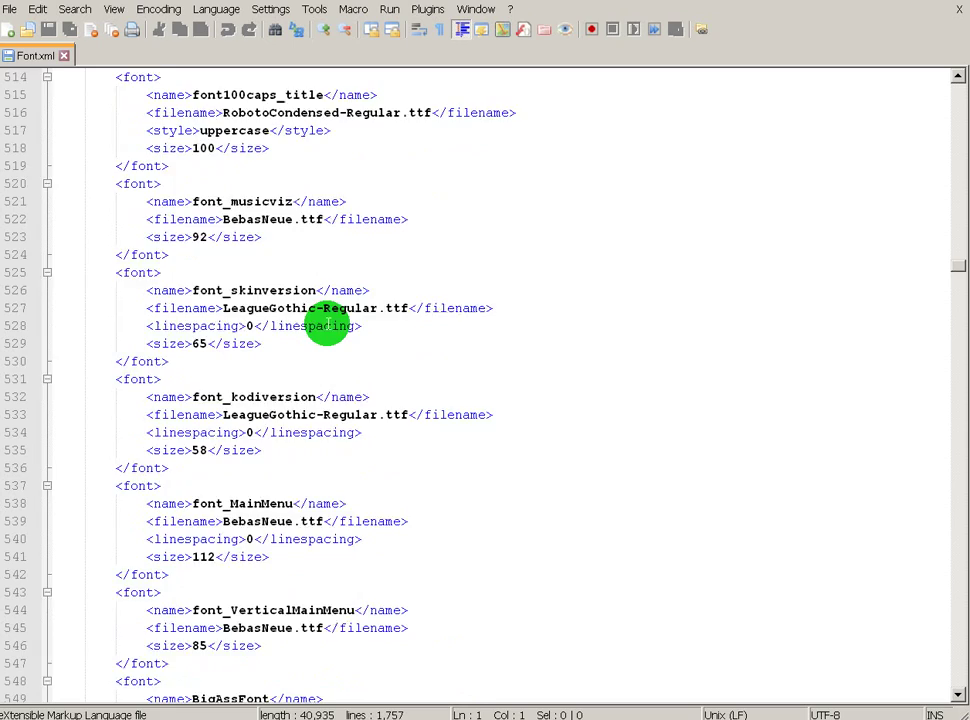
scroll(330, 322, up, 2)
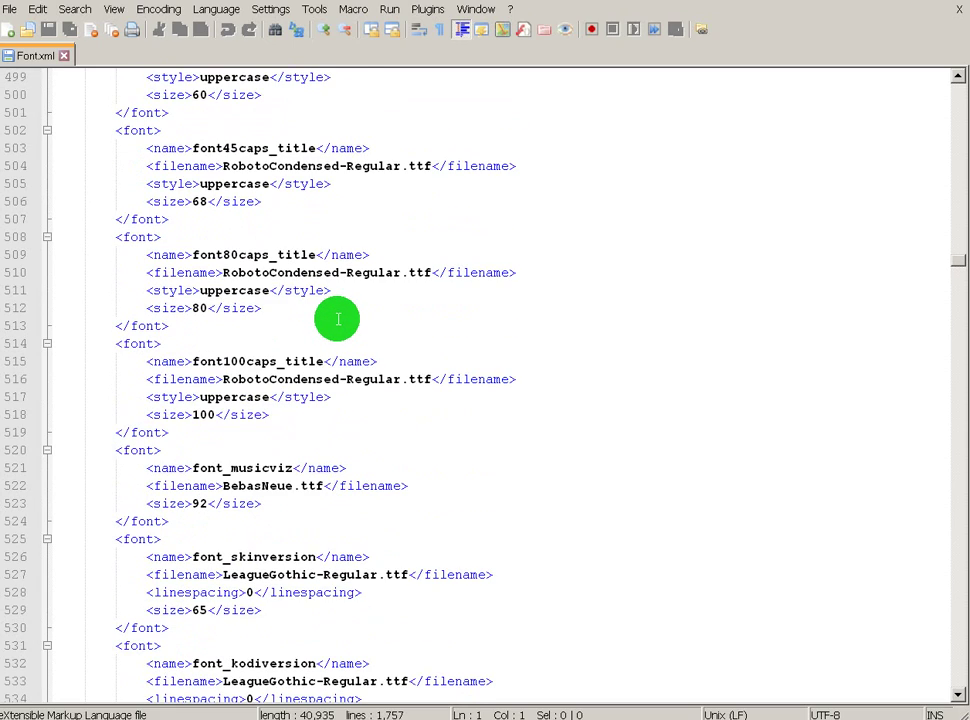
scroll(337, 319, down, 4)
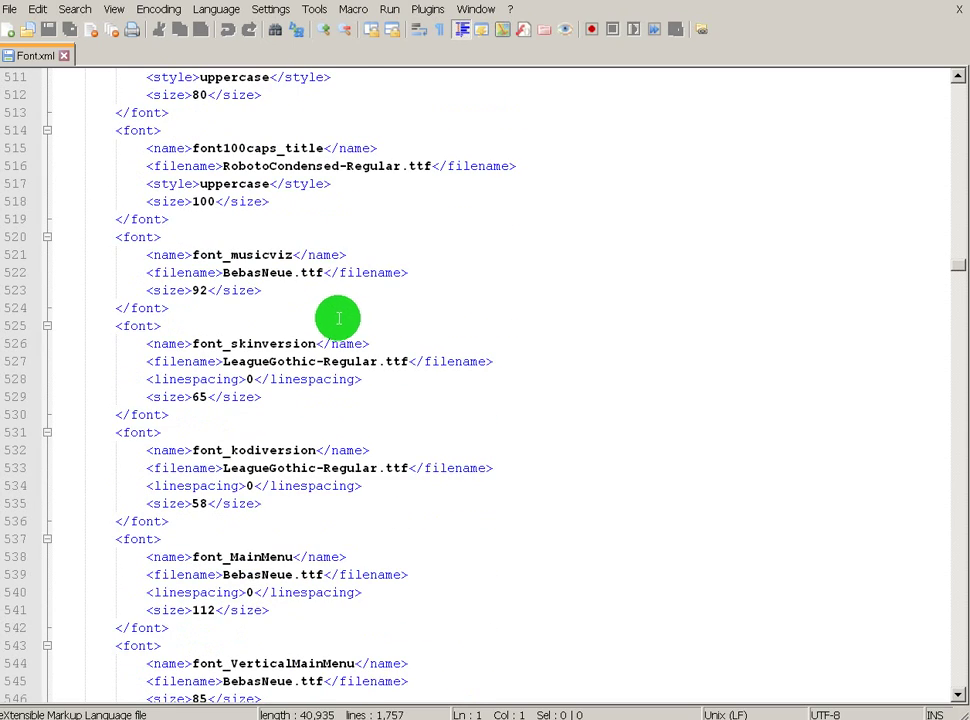
scroll(339, 318, down, 3)
scroll(340, 318, down, 1)
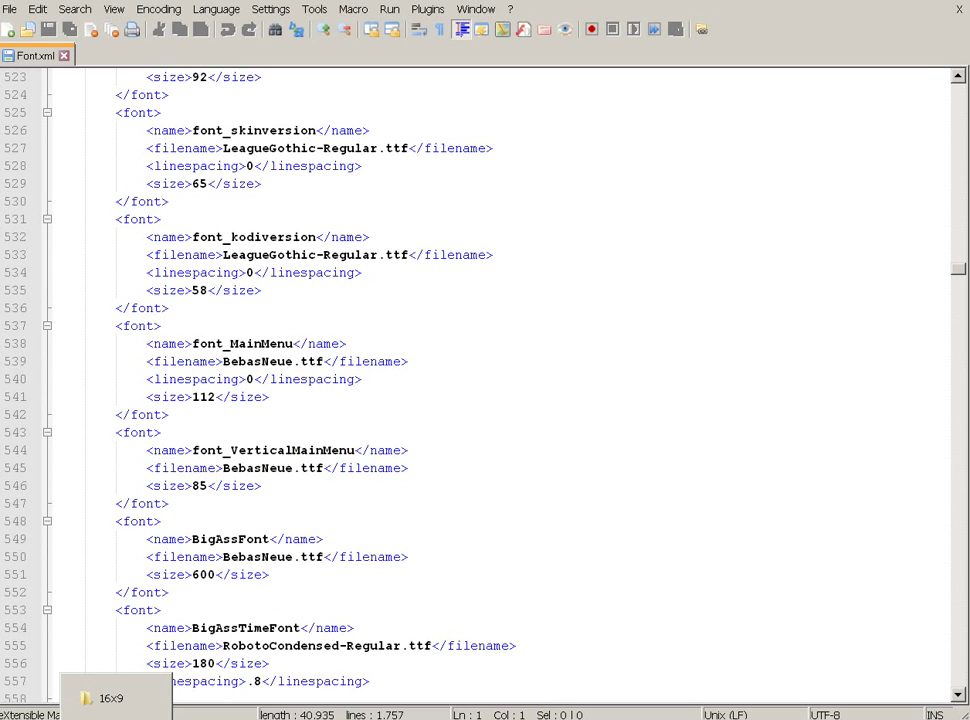
- Return to the skin's fonts folder and copy the name METALORD from the font file without renaming it
click(95, 693)
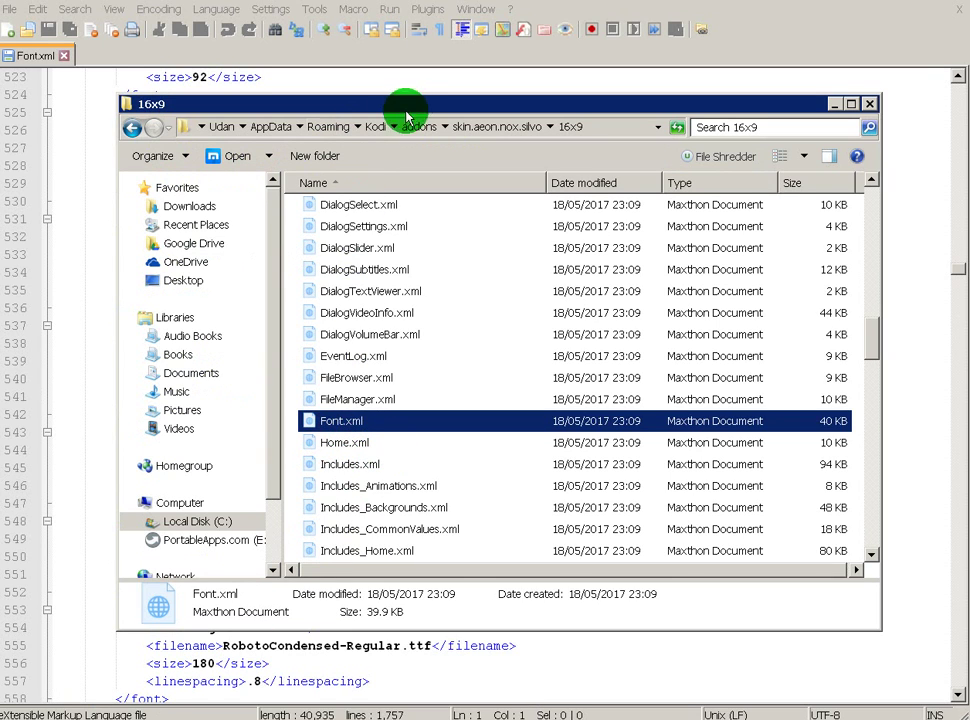
click(466, 127)
double_click(326, 318)
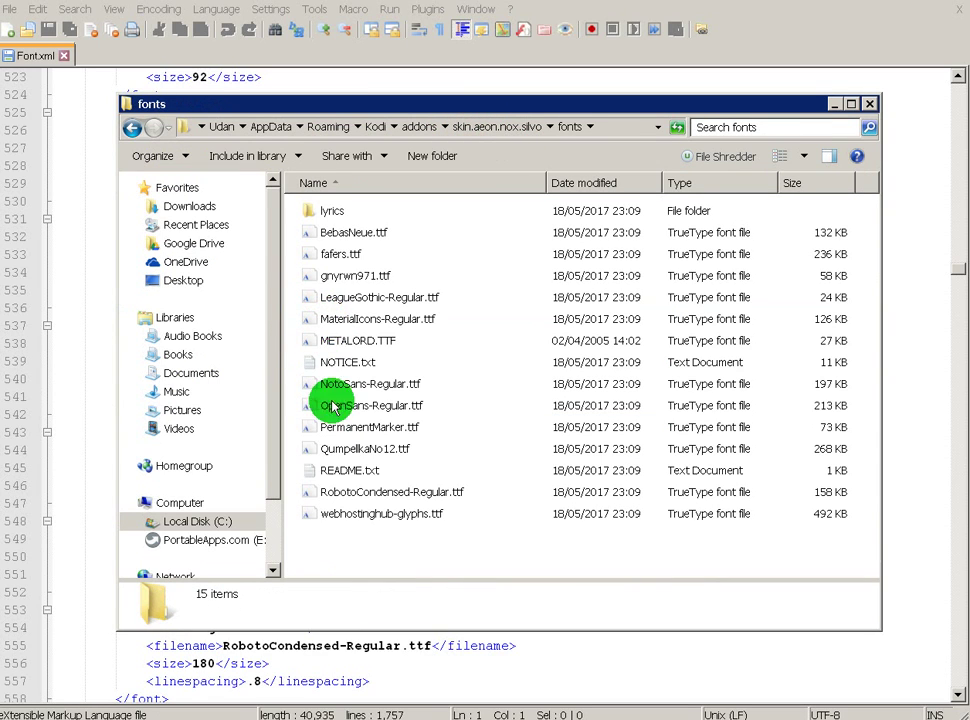
click(345, 342)
right_click(345, 342)
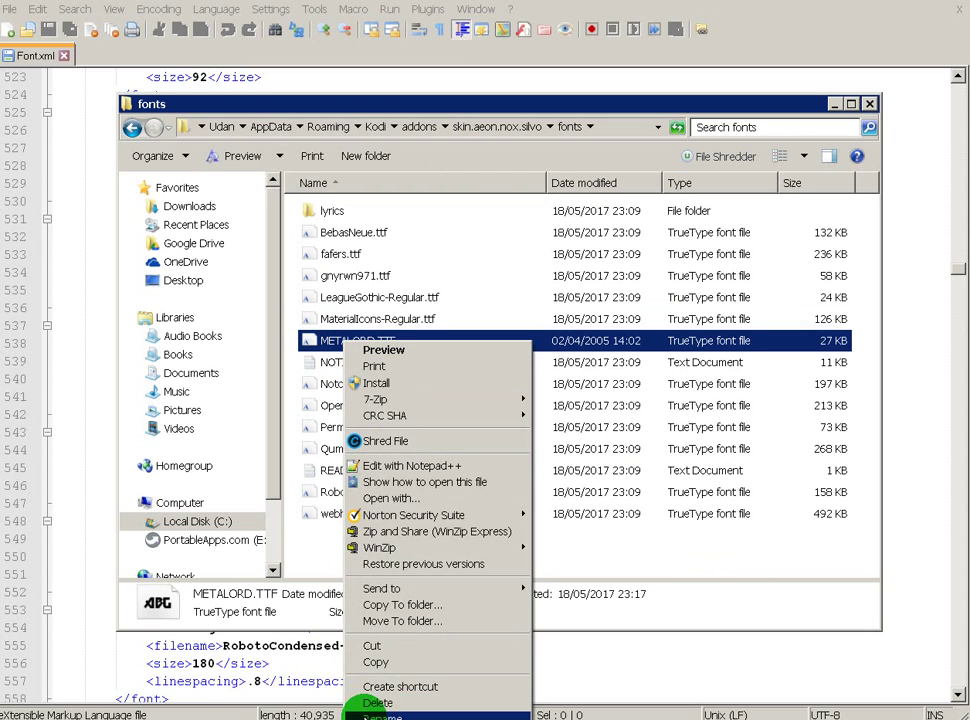
click(362, 717)
right_click(345, 342)
click(380, 397)
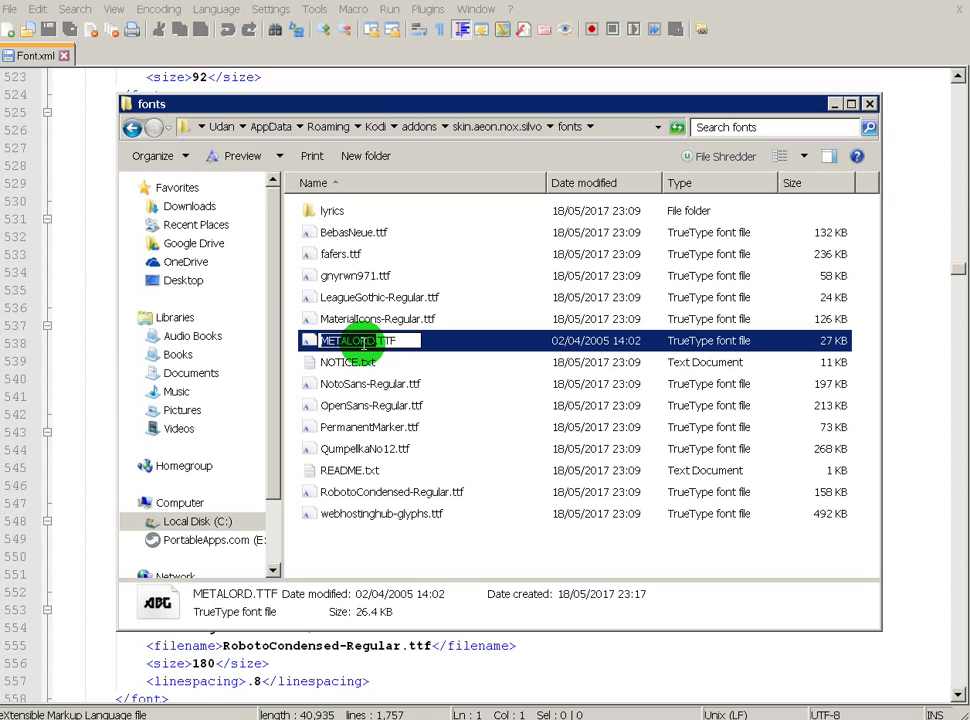
click(505, 128)
- Replace BebasNeue with METALORD in the font_MainMenu filename in Notepad++, then save and close Font.xml
key(alt+Tab)
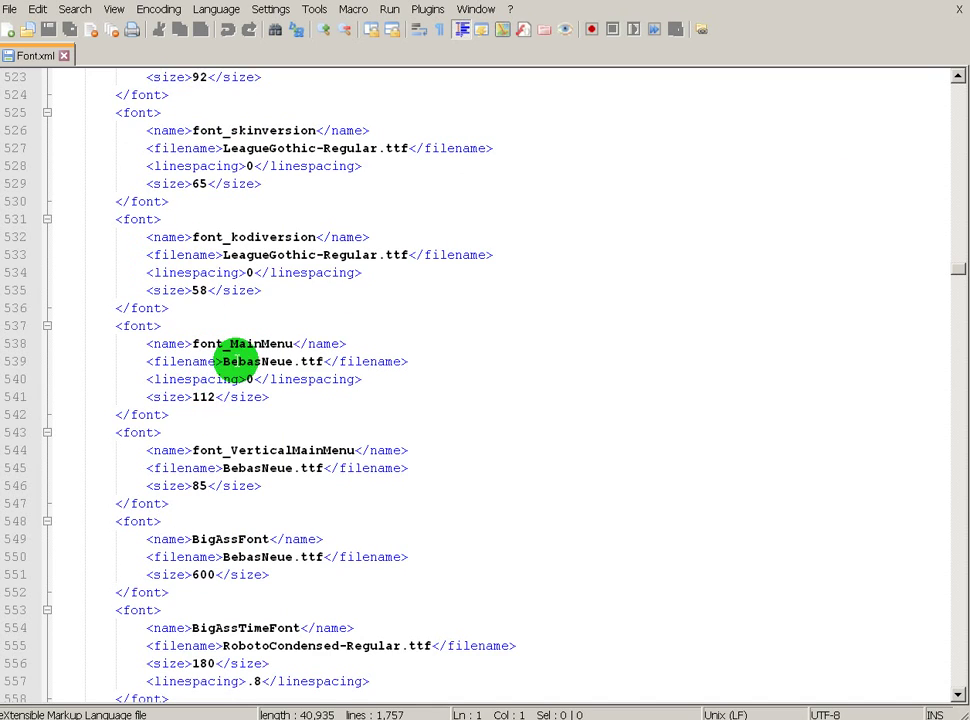
drag(223, 361, 295, 361)
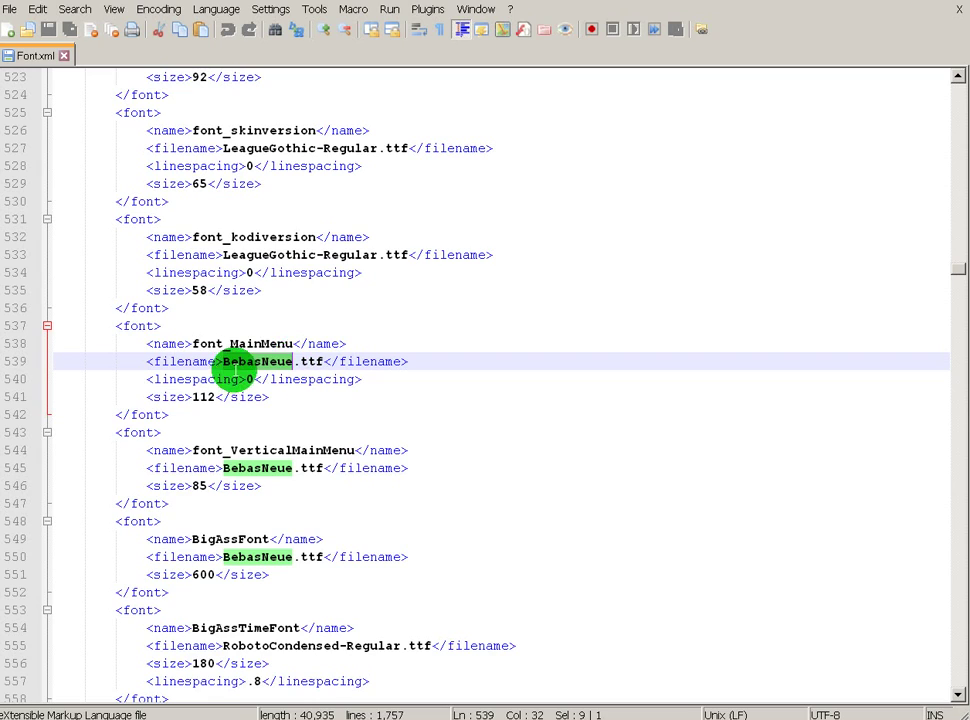
key(Delete)
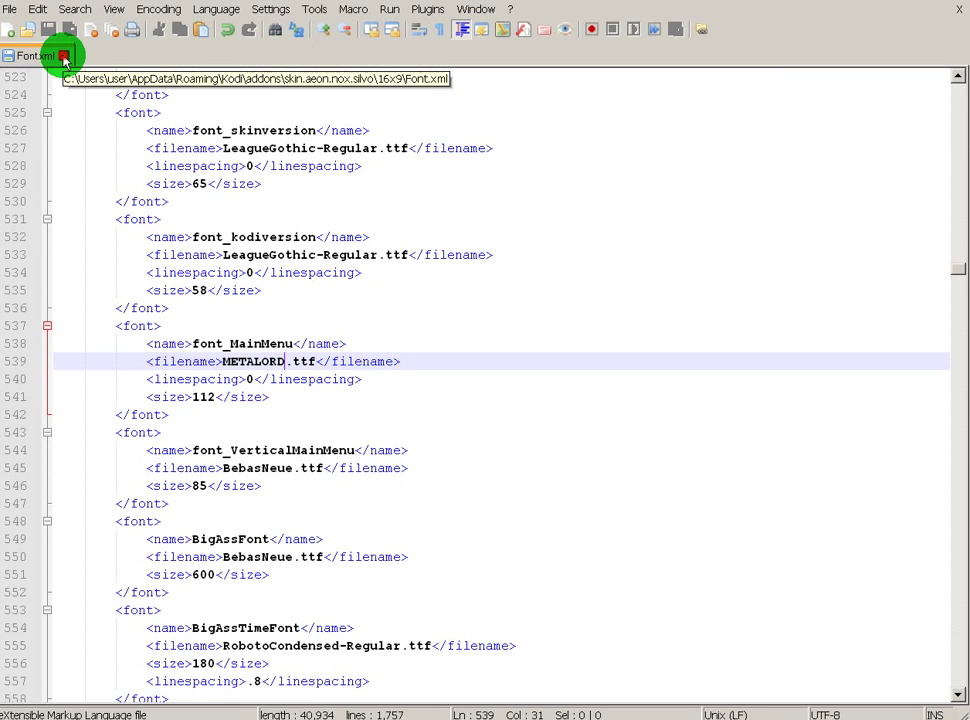
click(63, 56)
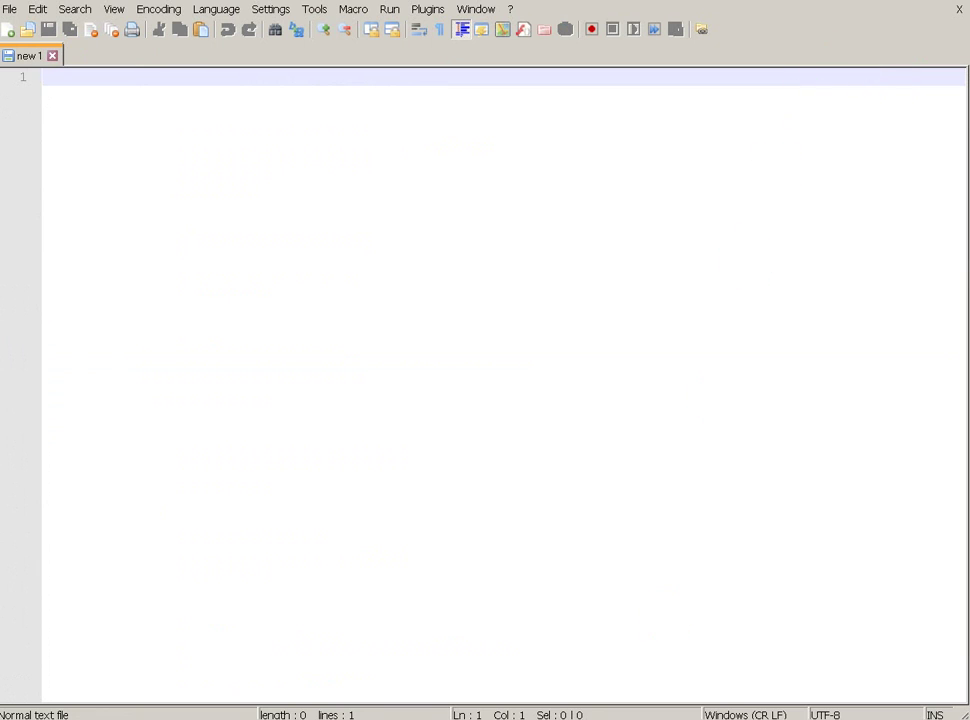
- Launch Kodi and move through the home menu items to examine the main menu font
click(40, 712)
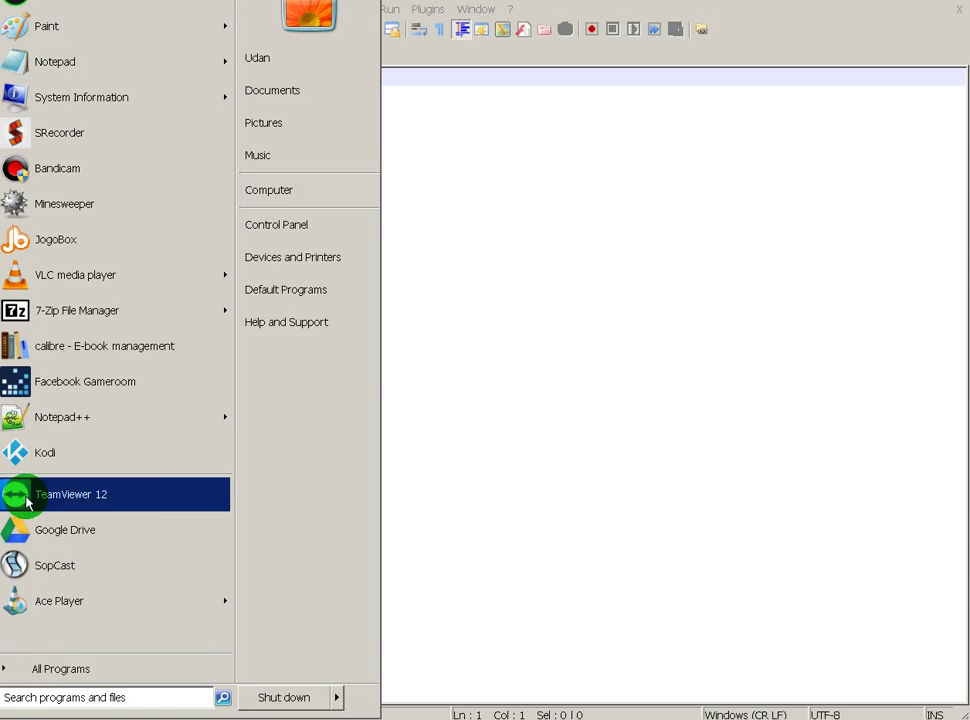
click(20, 462)
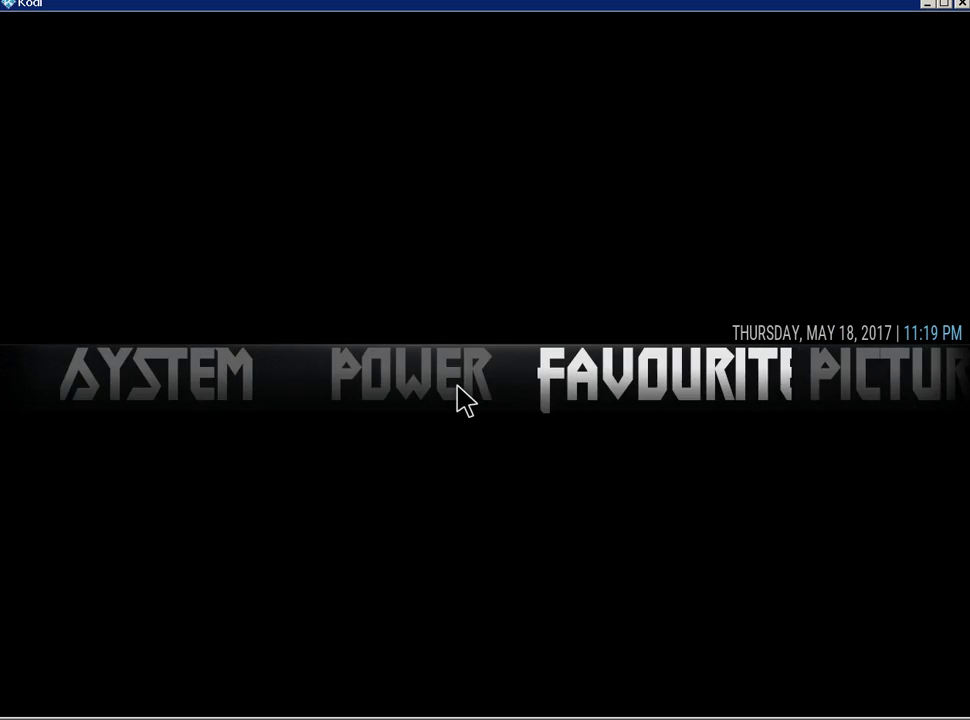
key(Right)
key(Left)
key(Left)
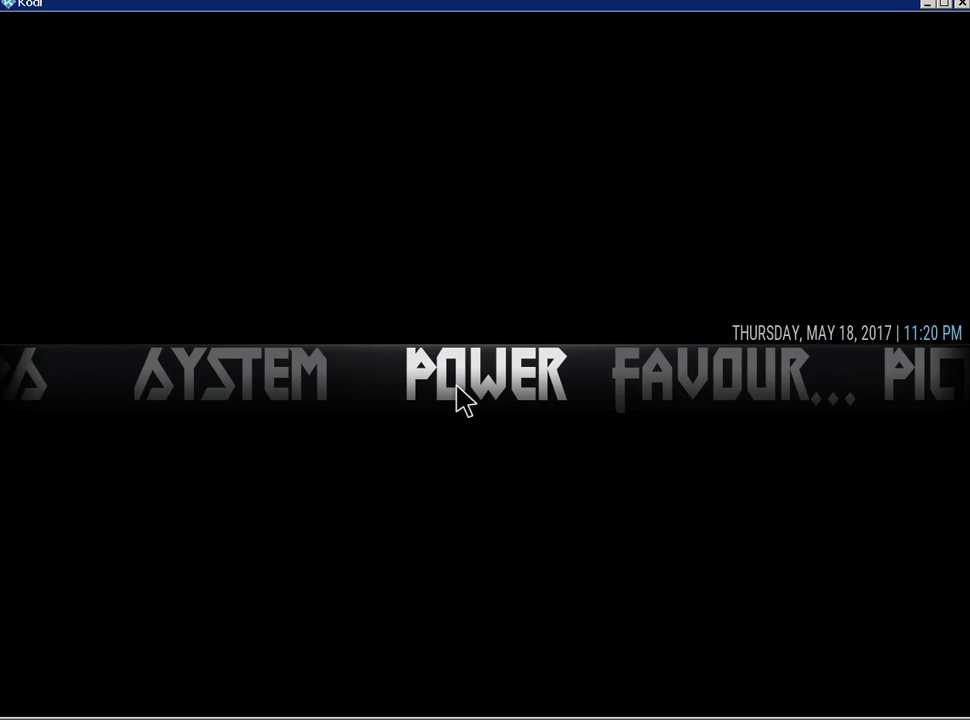
key(Left)
key(Right)
click(372, 712)
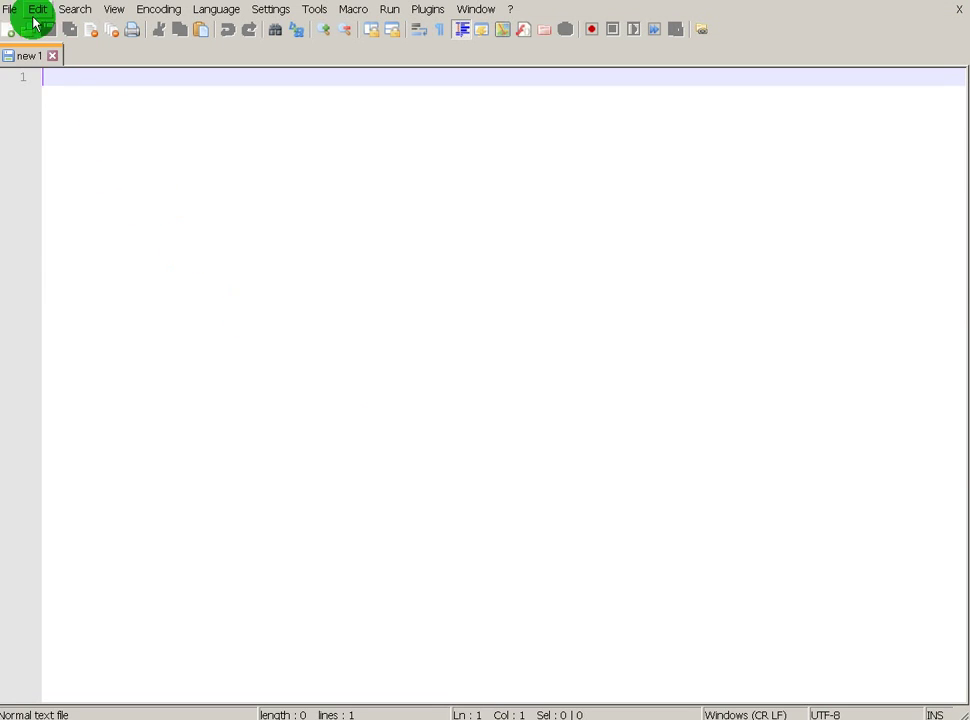
click(12, 12)
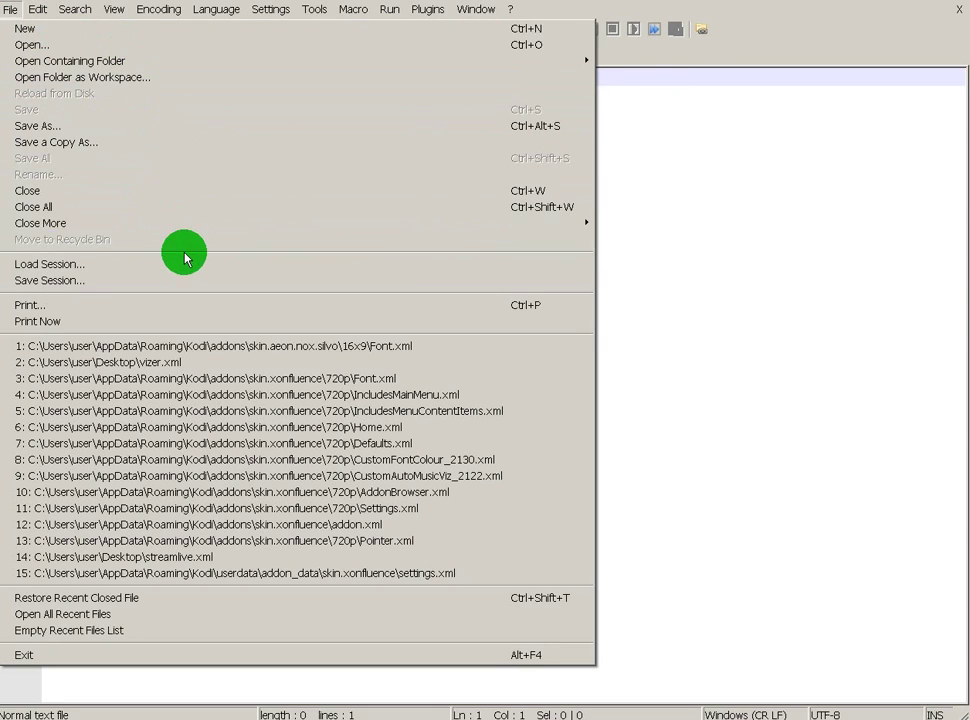
click(174, 546)
- Switch to the skin.aeon.nox.silvo folder and open Font.xml from its 16x9 subfolder in Notepad++
click(110, 697)
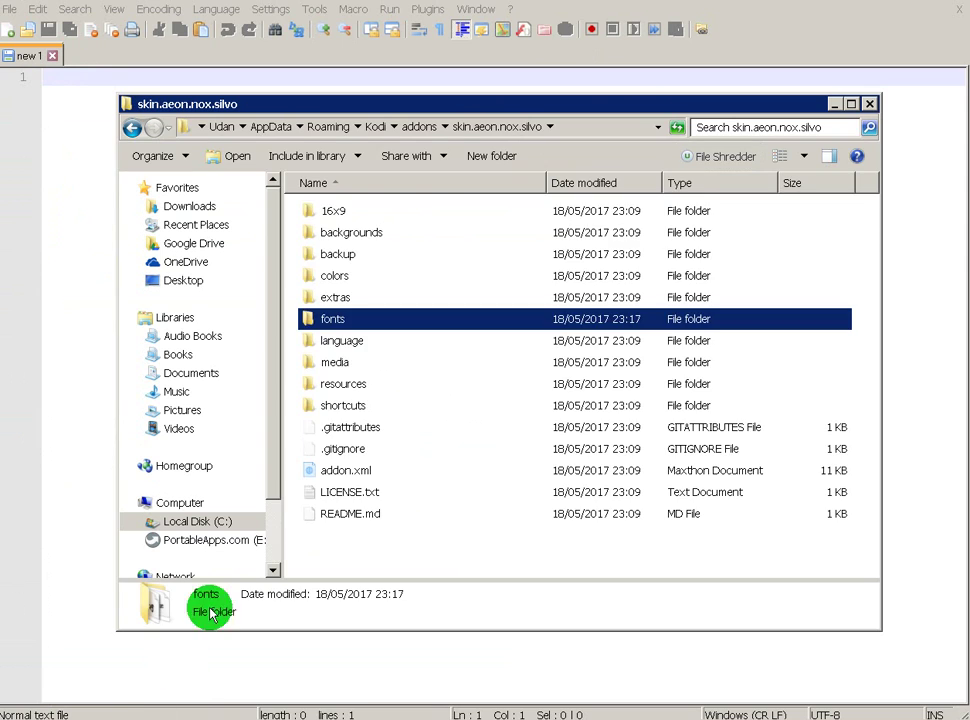
double_click(333, 322)
click(154, 108)
click(134, 129)
double_click(325, 212)
scroll(333, 437, down, 20)
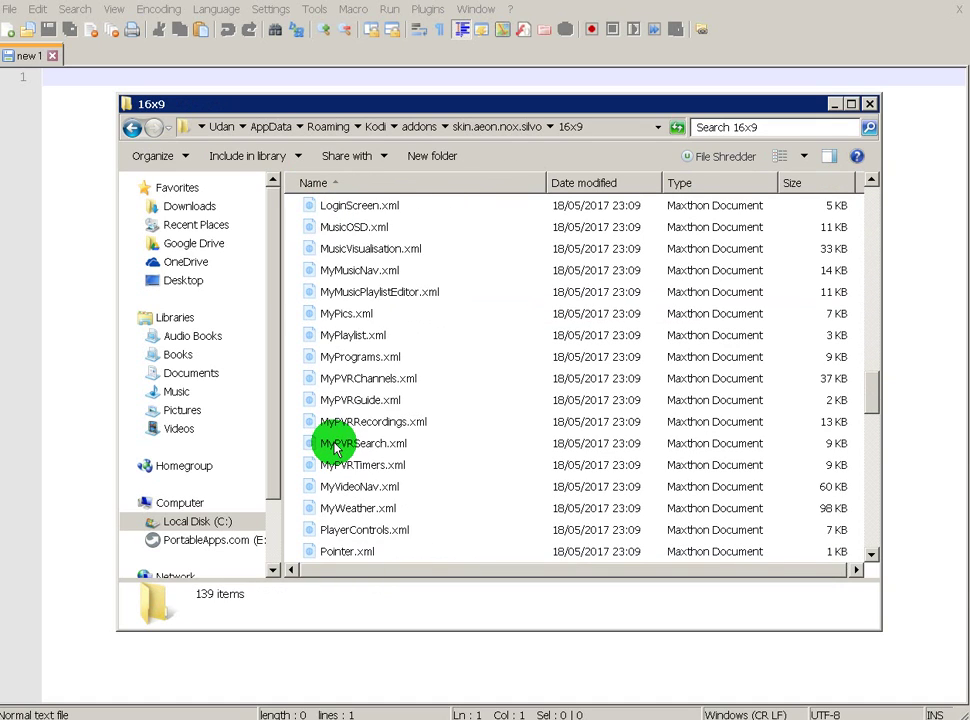
scroll(333, 447, down, 1)
scroll(333, 440, up, 12)
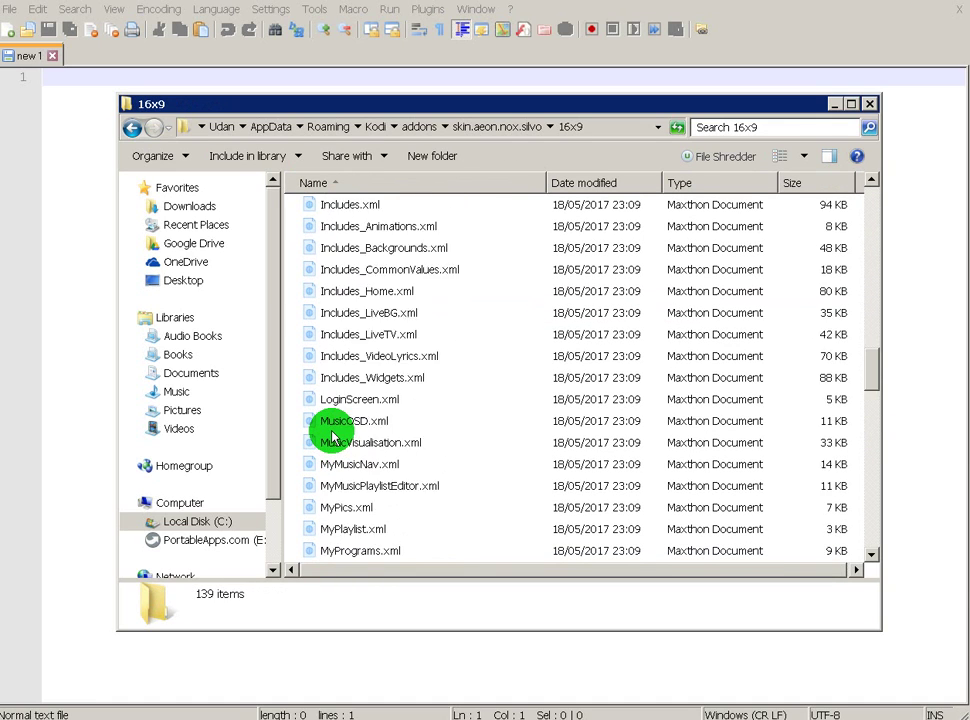
right_click(337, 422)
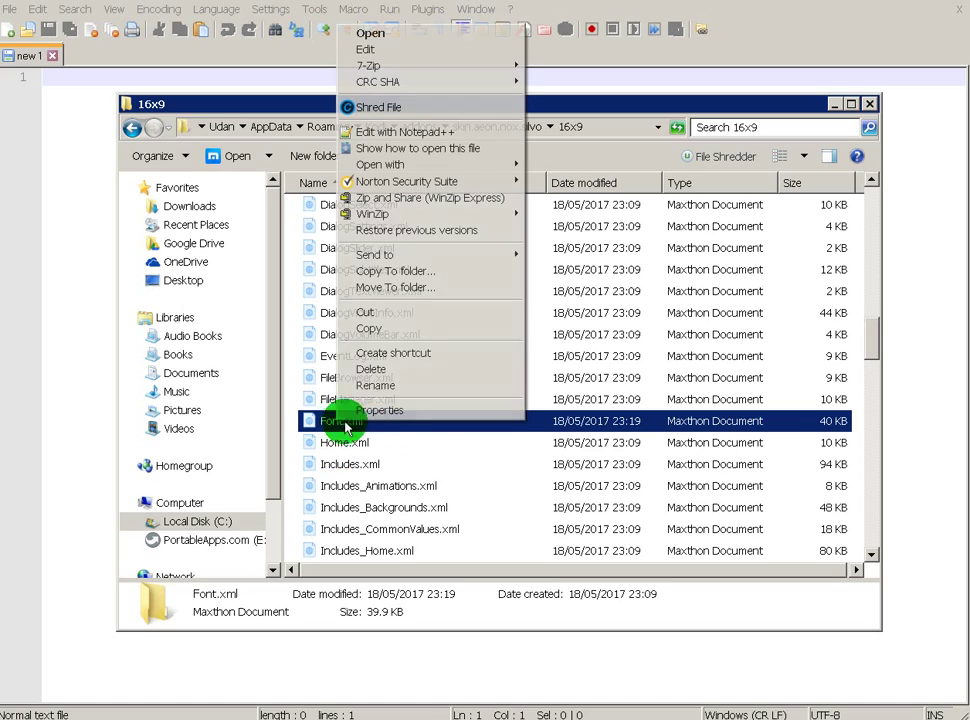
click(403, 131)
- Set the size of the font_MainMenu entry to 80 in Font.xml and save the file
scroll(403, 161, down, 20)
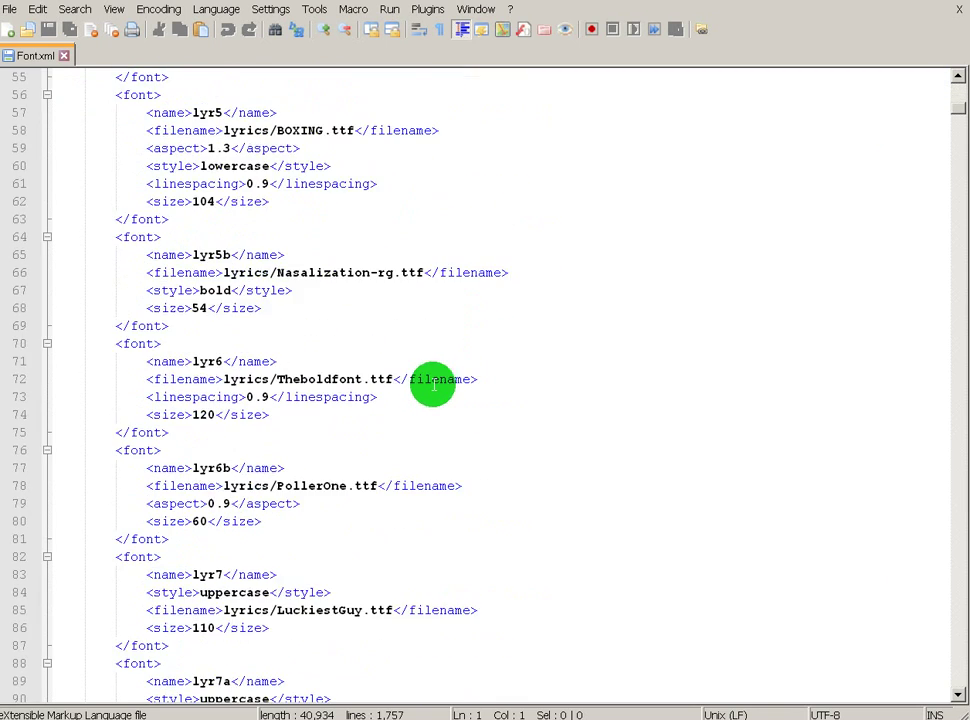
scroll(400, 383, down, 20)
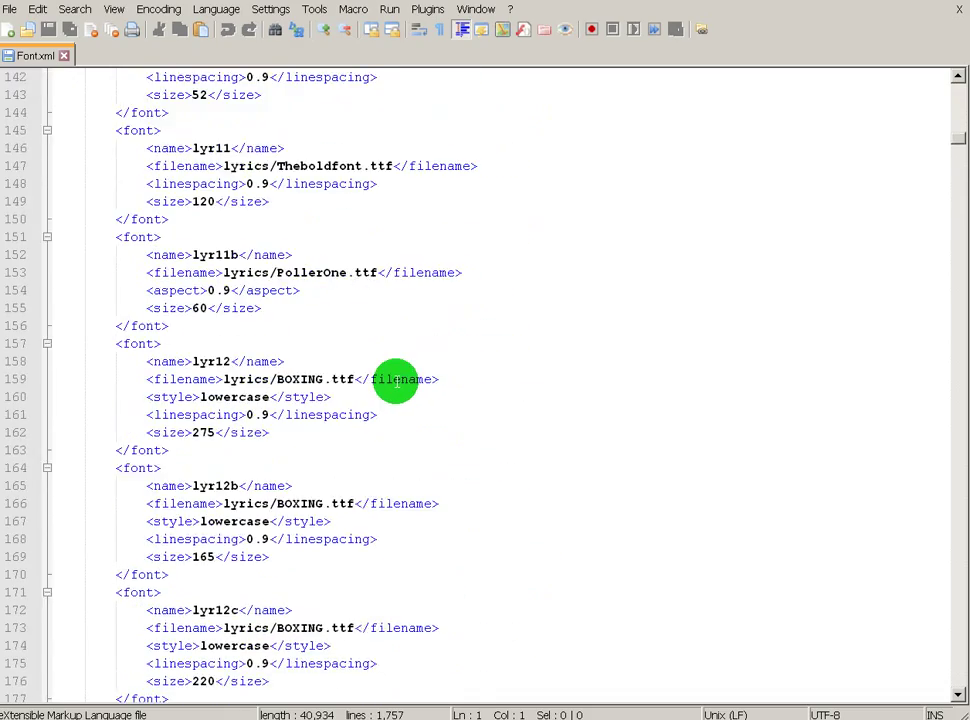
scroll(394, 401, down, 20)
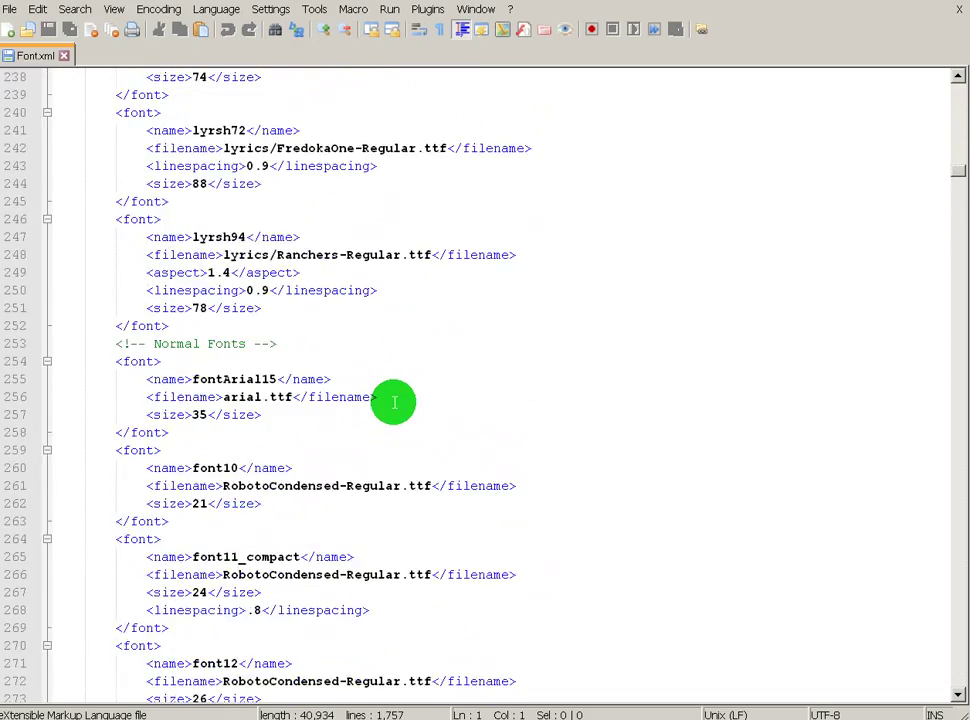
scroll(394, 404, down, 20)
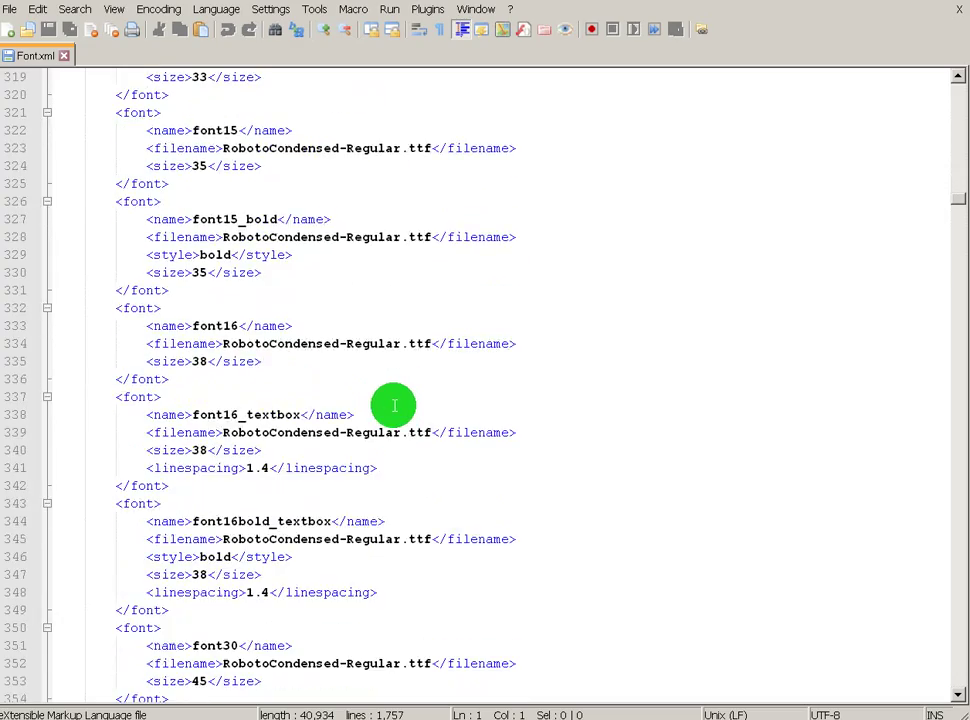
scroll(392, 404, down, 20)
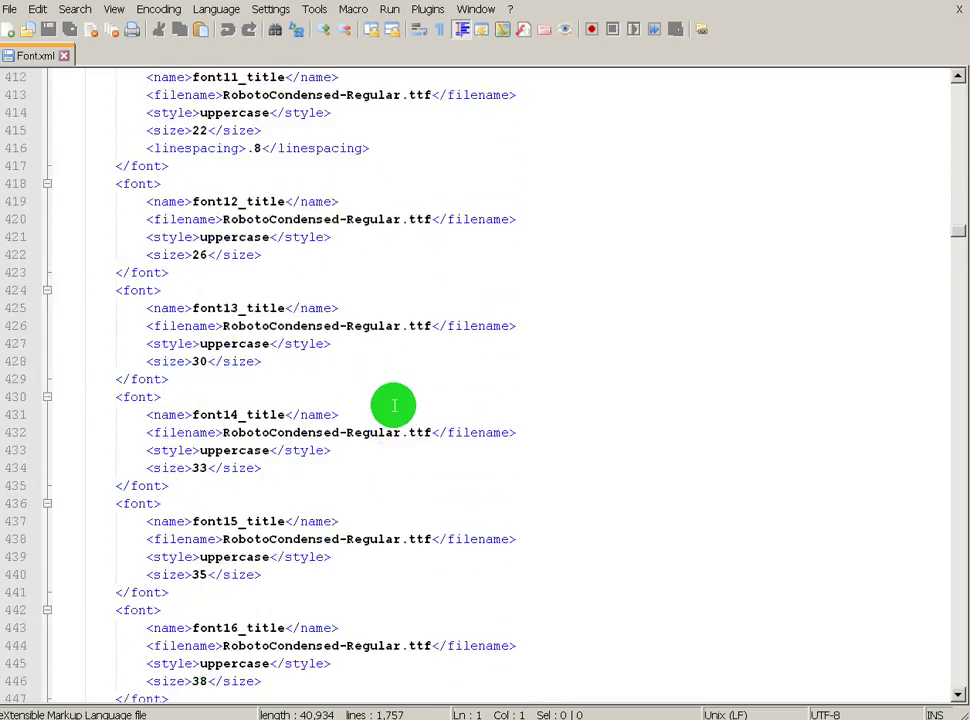
scroll(392, 404, down, 16)
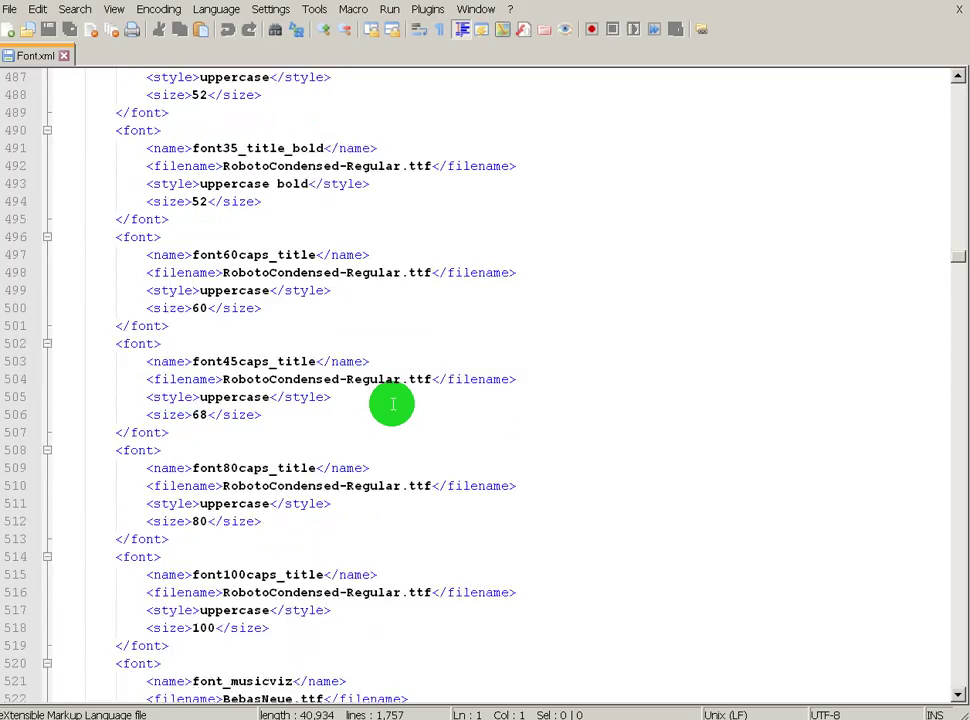
scroll(392, 404, down, 3)
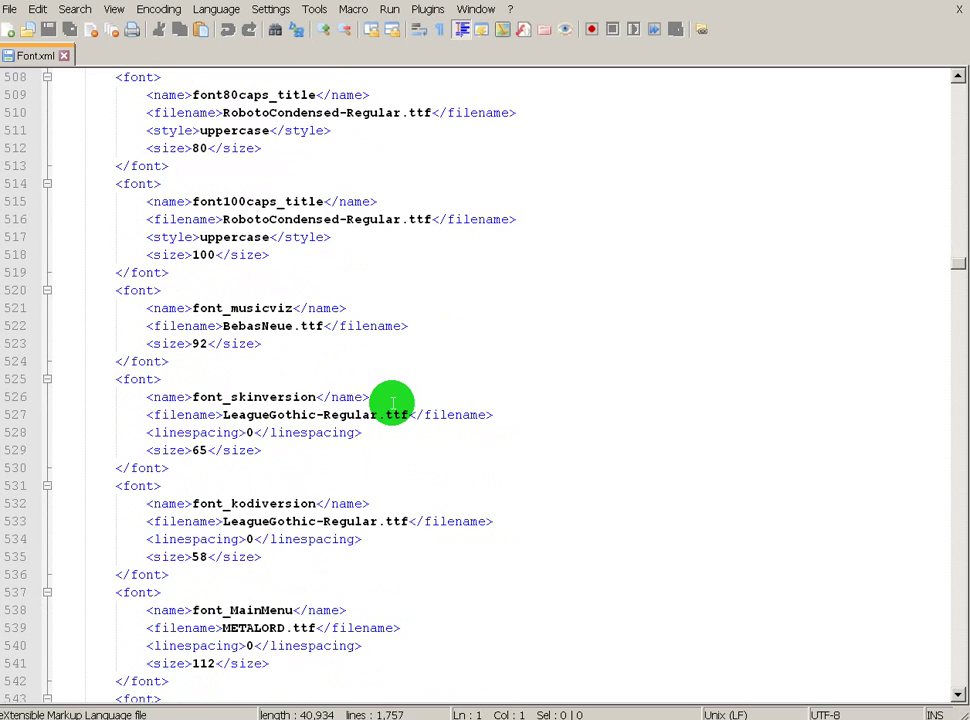
scroll(291, 405, down, 4)
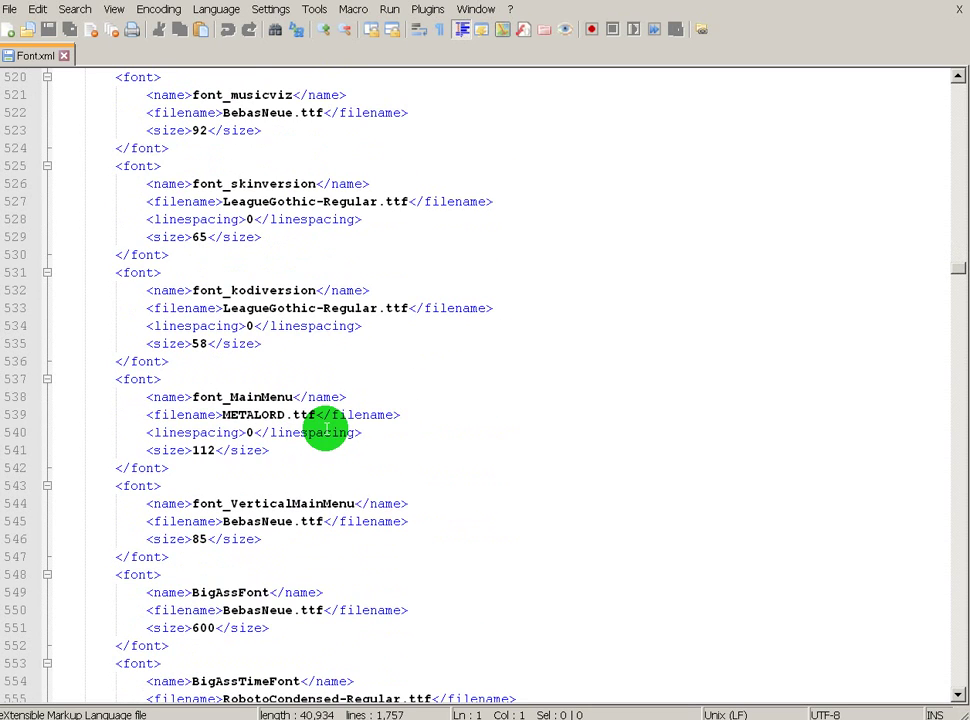
click(195, 450)
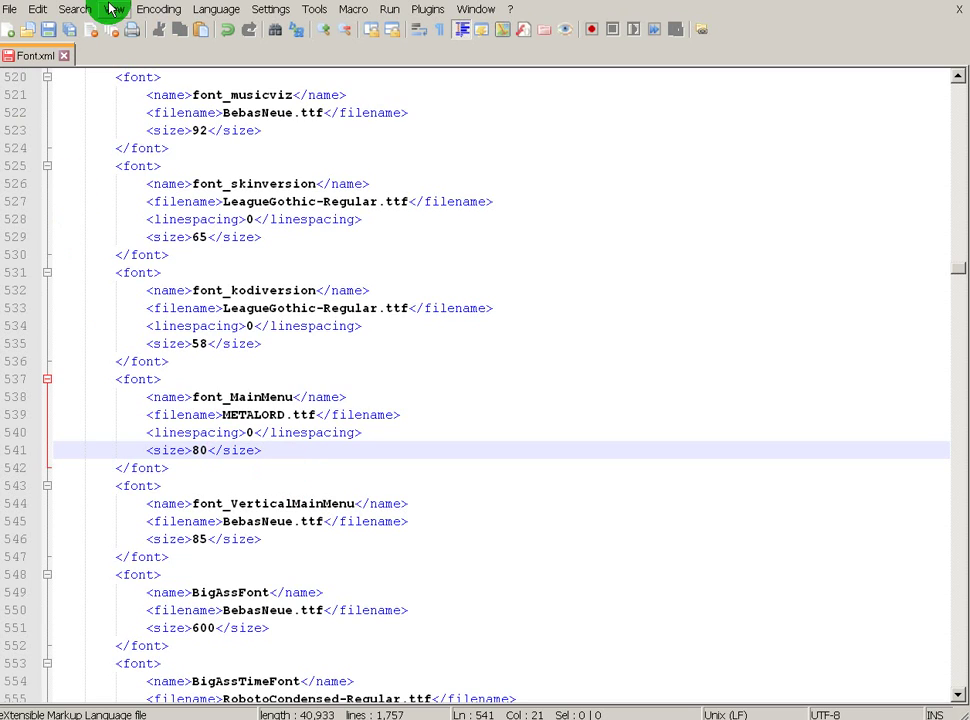
click(47, 33)
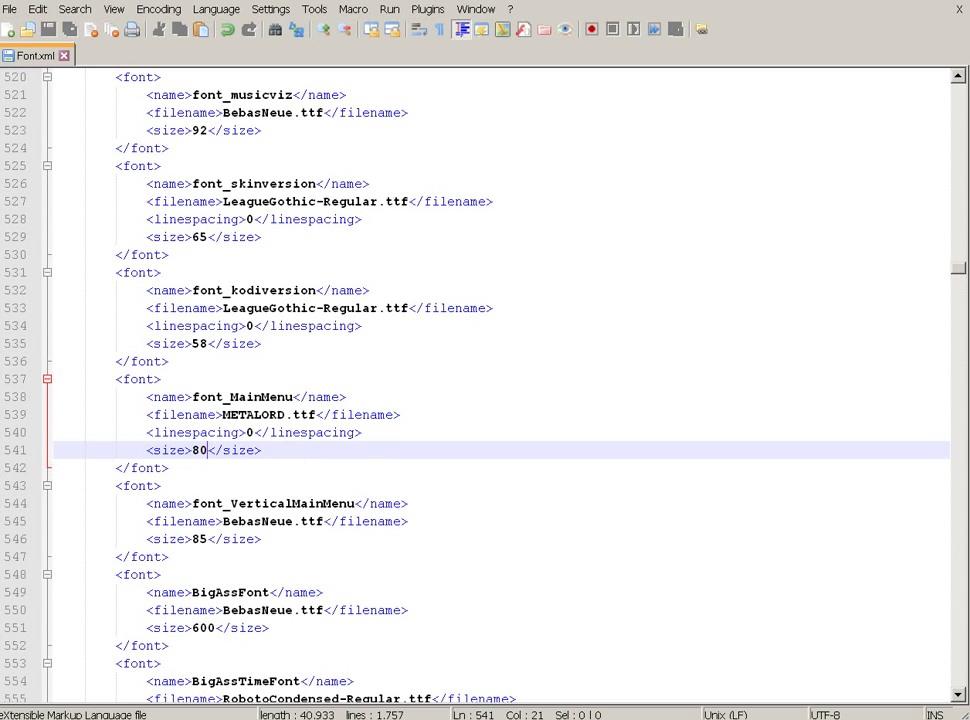
- Switch to Kodi, exit it with the Exit option of the Power menu, and launch it again
key(alt+Tab)
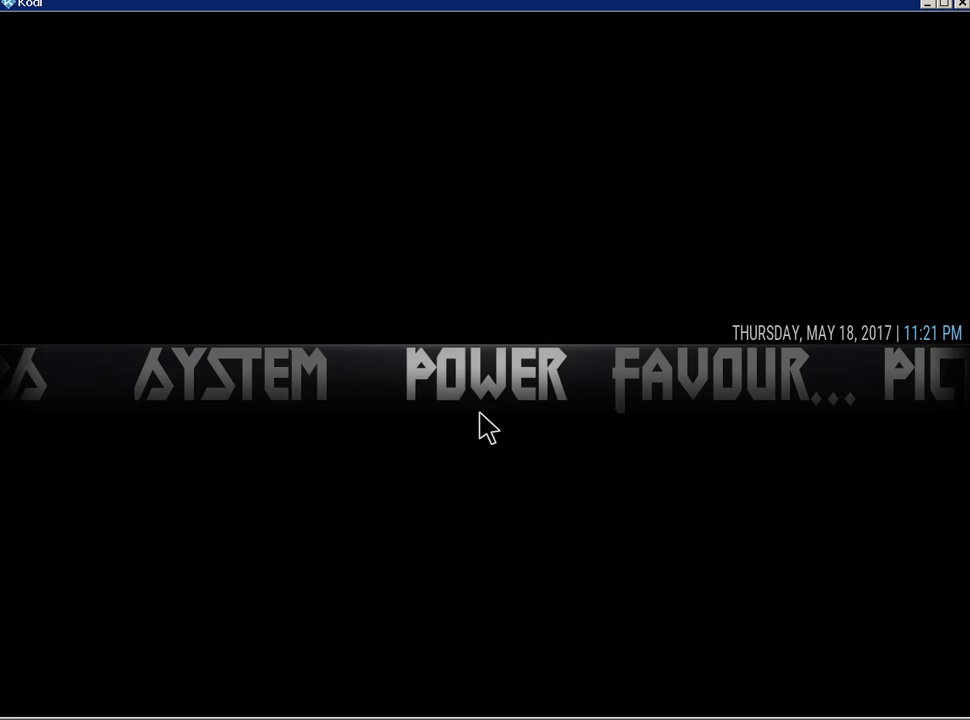
click(492, 402)
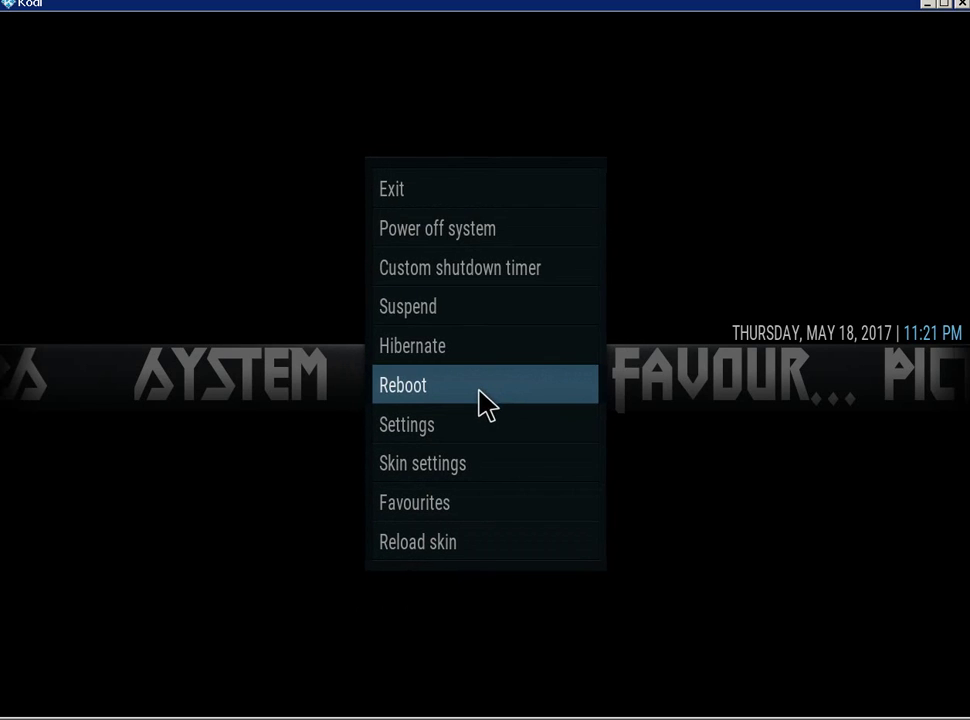
click(461, 196)
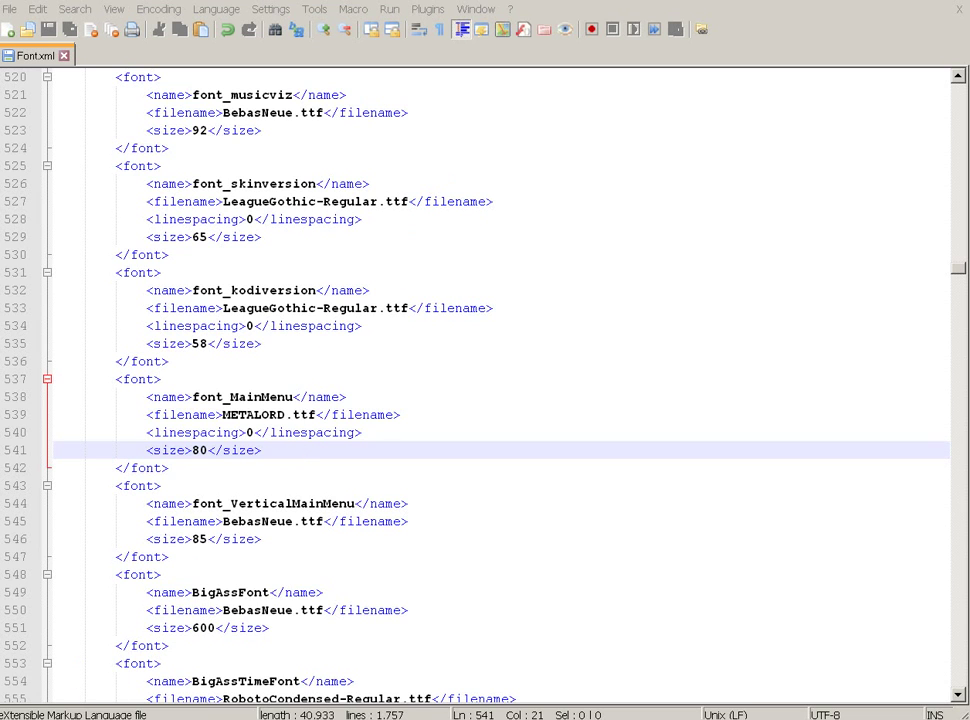
key(super)
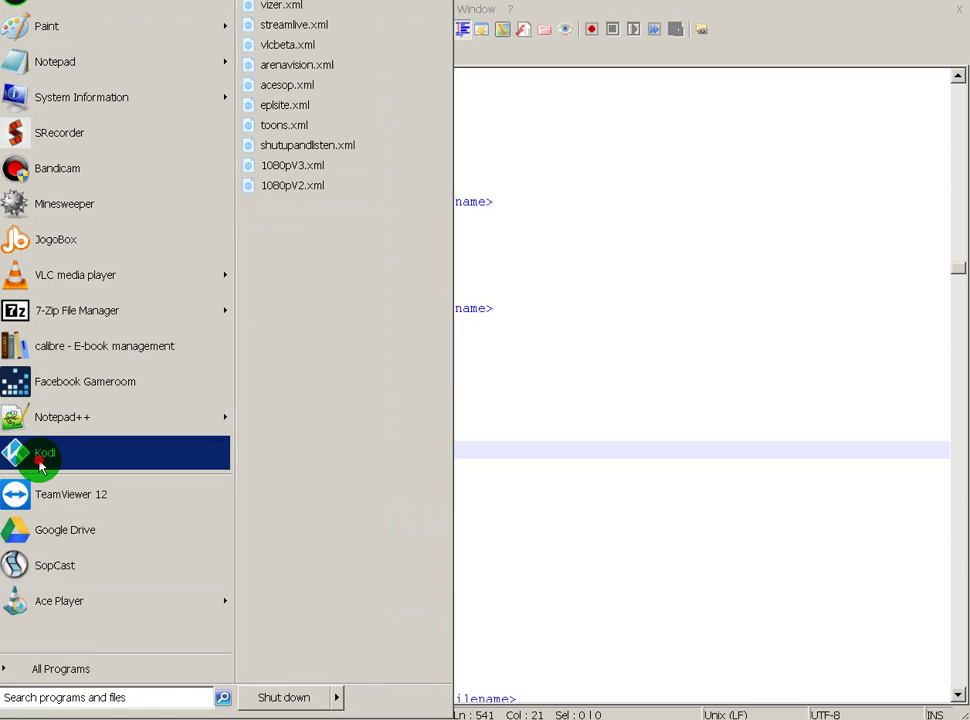
click(40, 452)
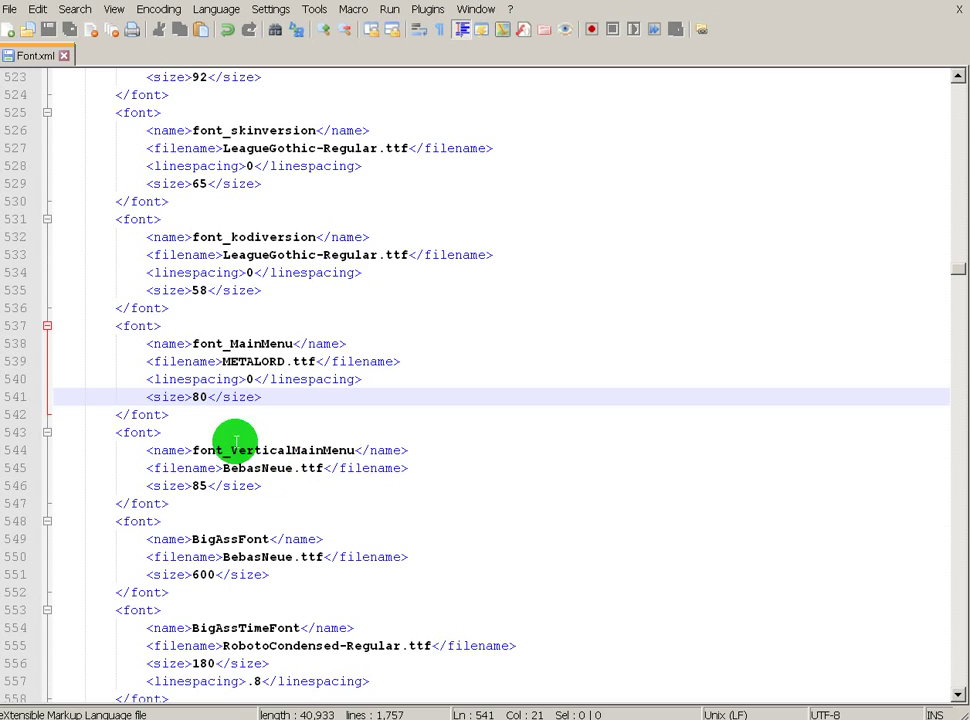
- Look through the font definitions around font_MainMenu in Font.xml and return to the Kodi home menu
scroll(300, 447, down, 2)
scroll(308, 450, down, 3)
scroll(262, 474, up, 7)
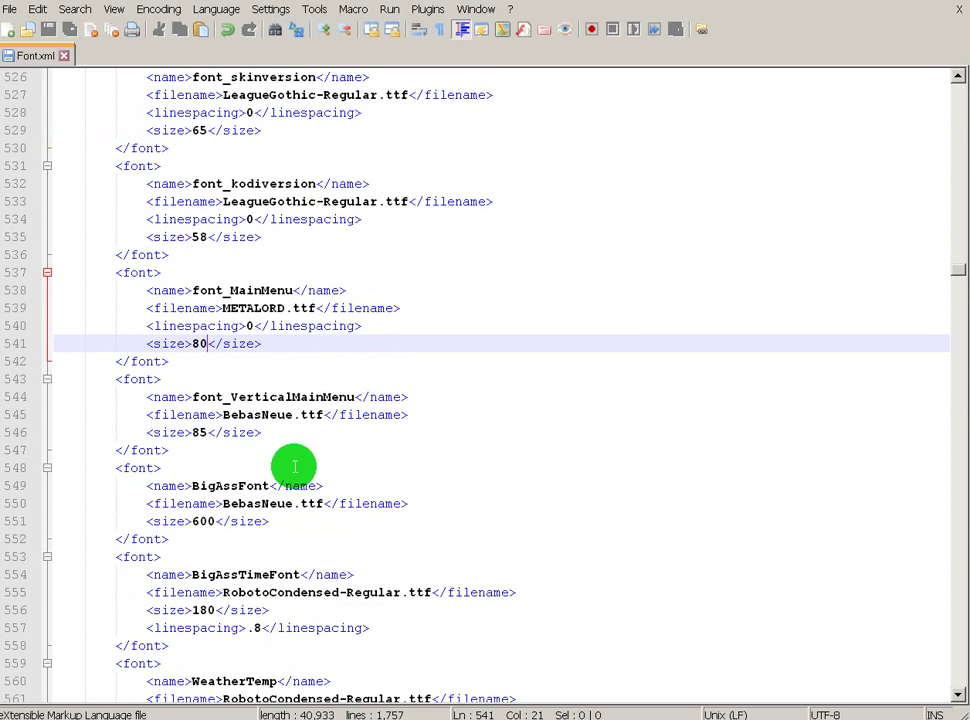
scroll(271, 390, up, 1)
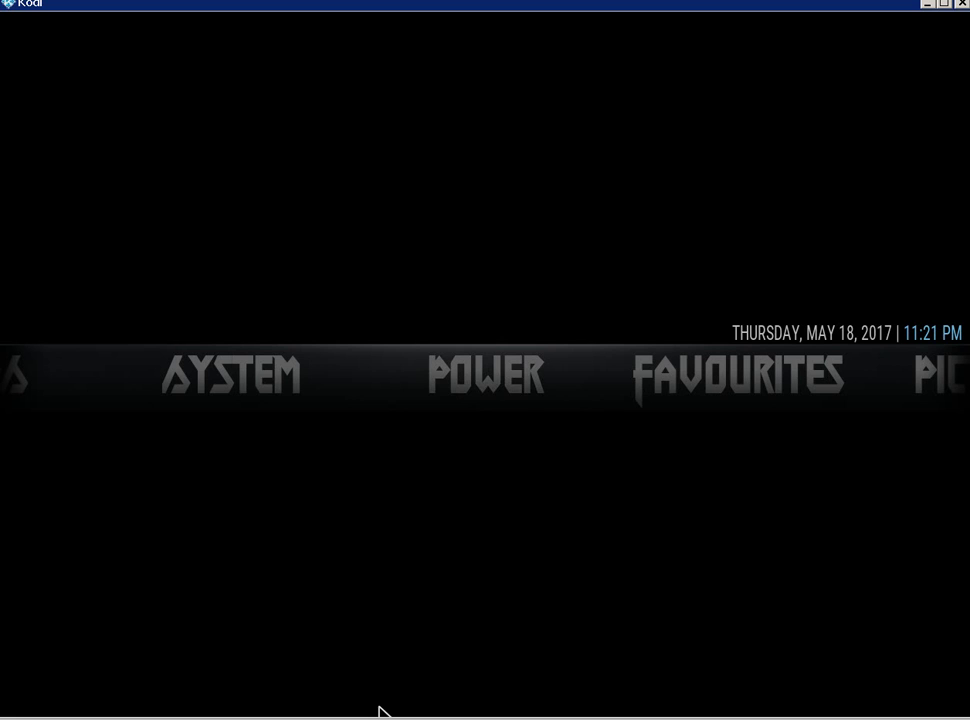
mouse_move(379, 712)
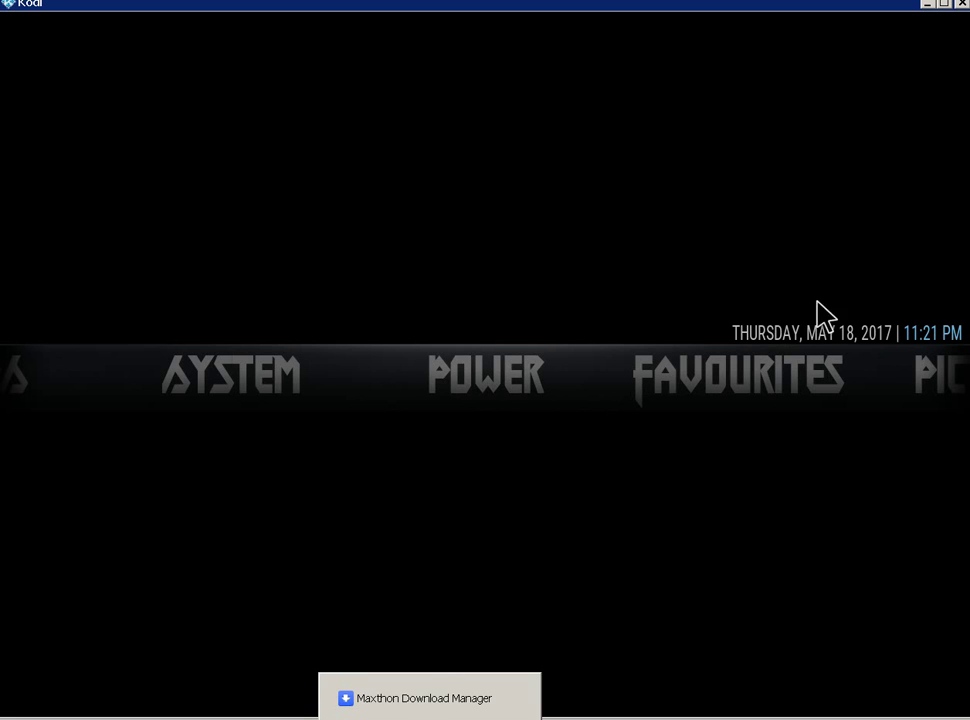